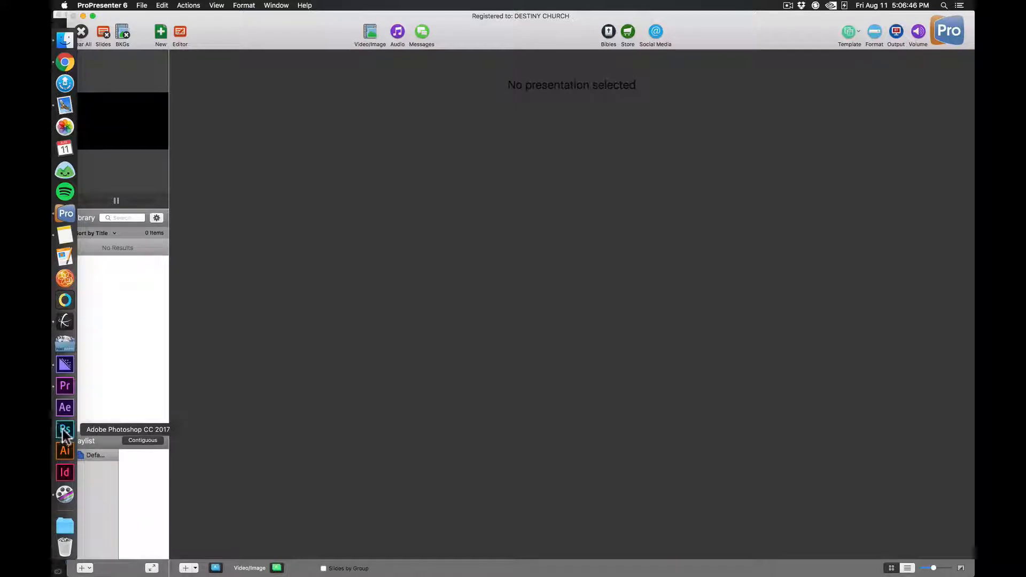
# Step: Hide ProPresenter and open the PP Spiritual Discipleship .docx from the 2017-07-16_phx_srvc project's 03_docs folder in Pages
pyautogui.press('super')
pyautogui.press('super+h')
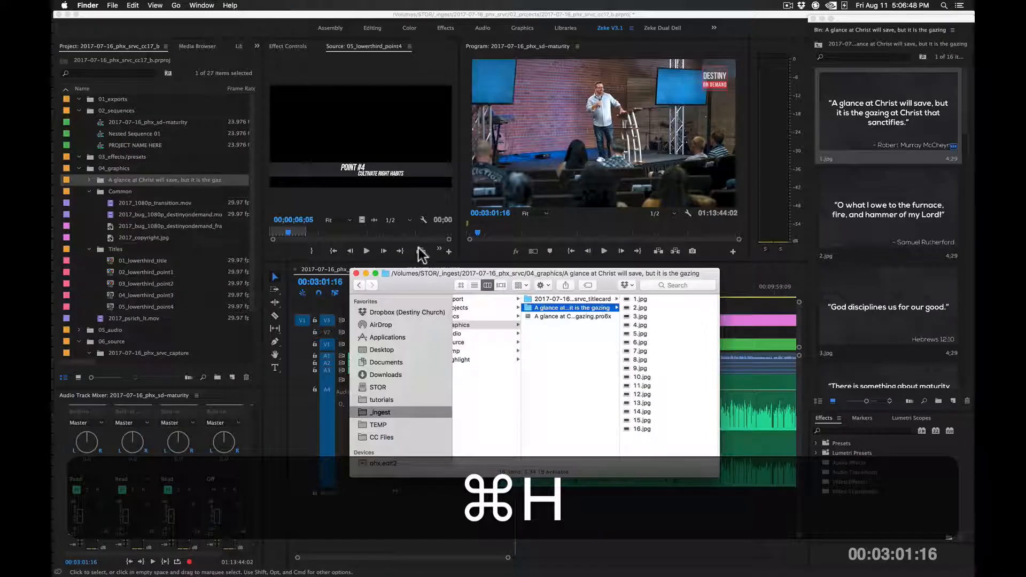
pyautogui.click(494, 425)
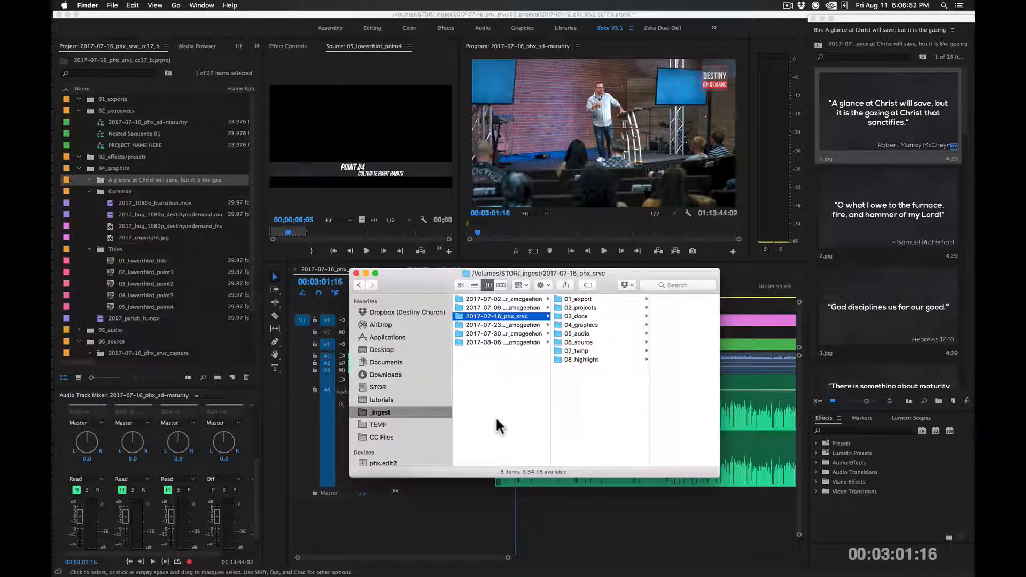
pyautogui.click(612, 316)
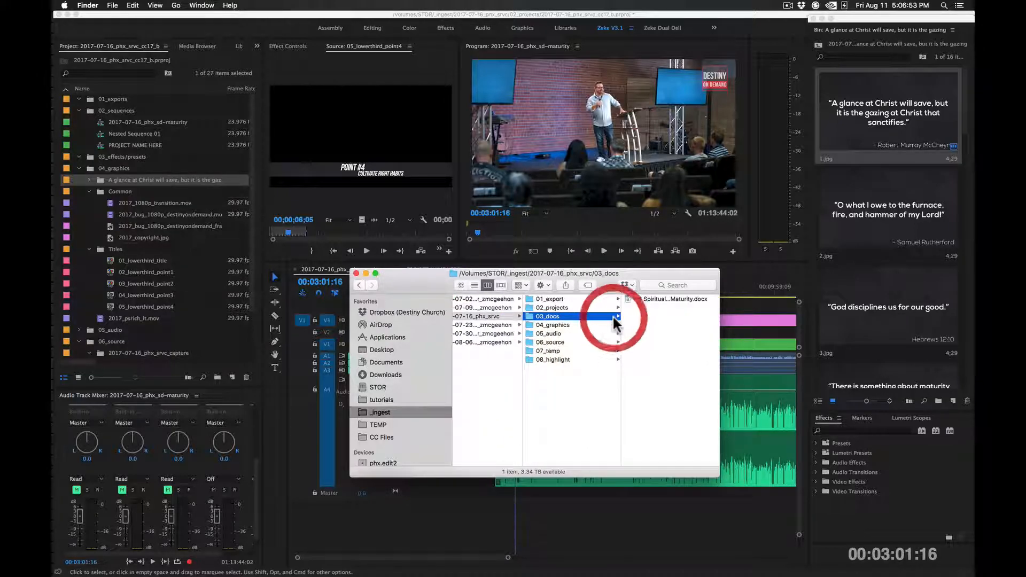
pyautogui.click(668, 298)
pyautogui.rightClick(553, 298)
pyautogui.moveTo(574, 311)
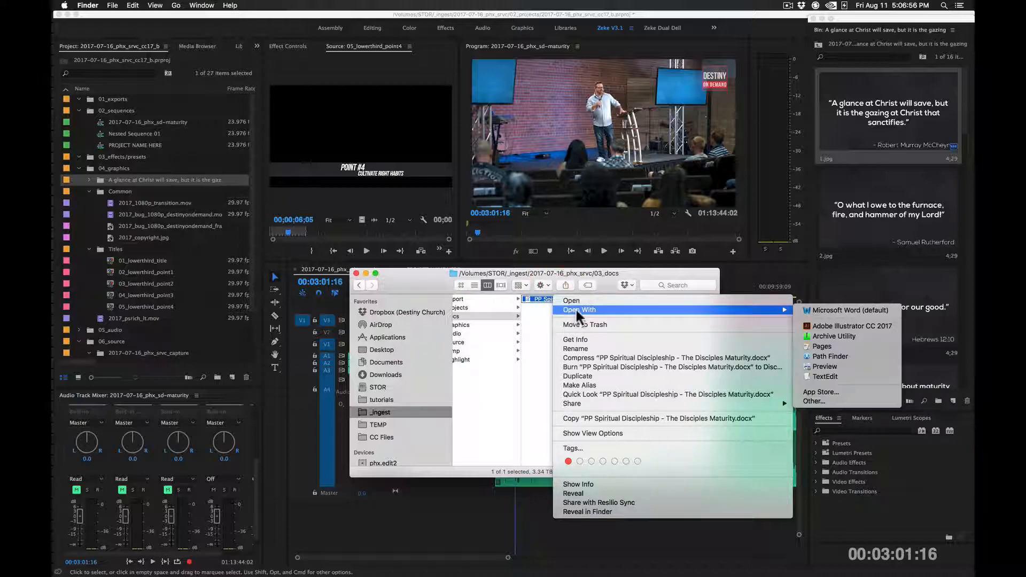
pyautogui.click(823, 346)
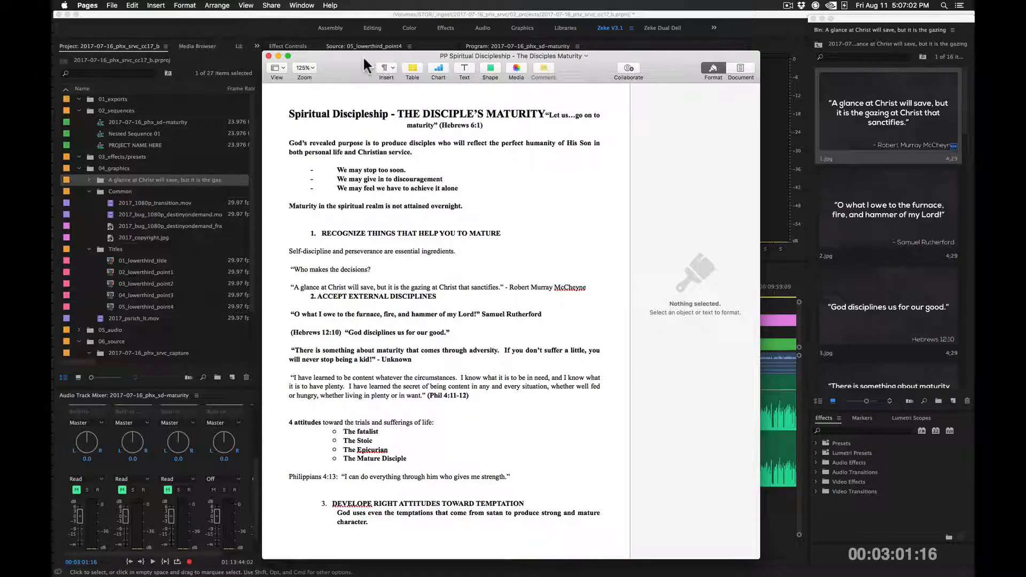
# Step: Reposition and resize the sermon notes window over the video editor, with its format sidebar hidden
pyautogui.moveTo(363, 55); pyautogui.dragTo(570, 17)
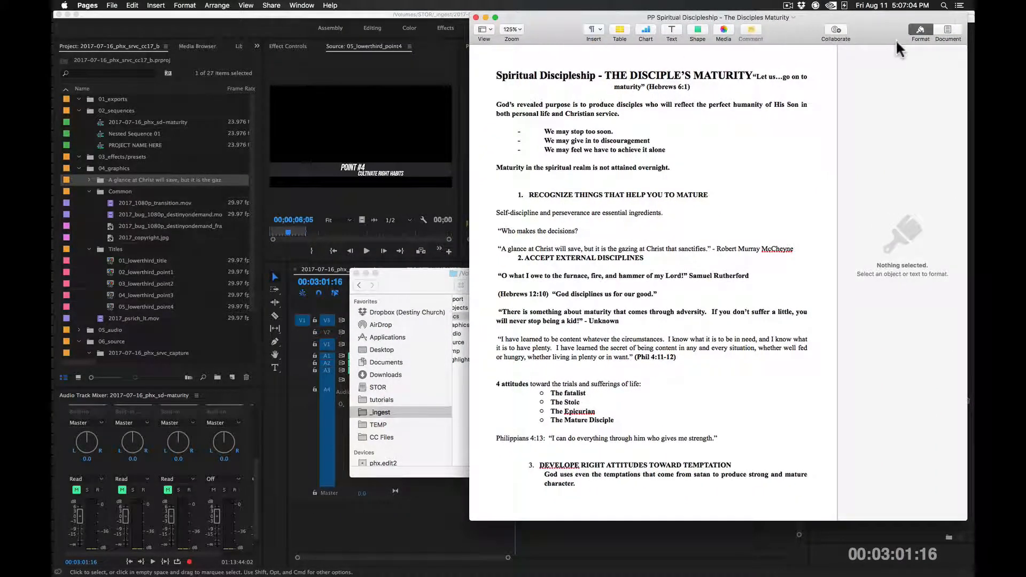
pyautogui.click(917, 28)
pyautogui.moveTo(470, 519); pyautogui.dragTo(551, 573)
# Step: Open 2017_fullscreen_template from the 03 DOCUMENTS folder of _Destiny Common in CC Files
pyautogui.click(399, 274)
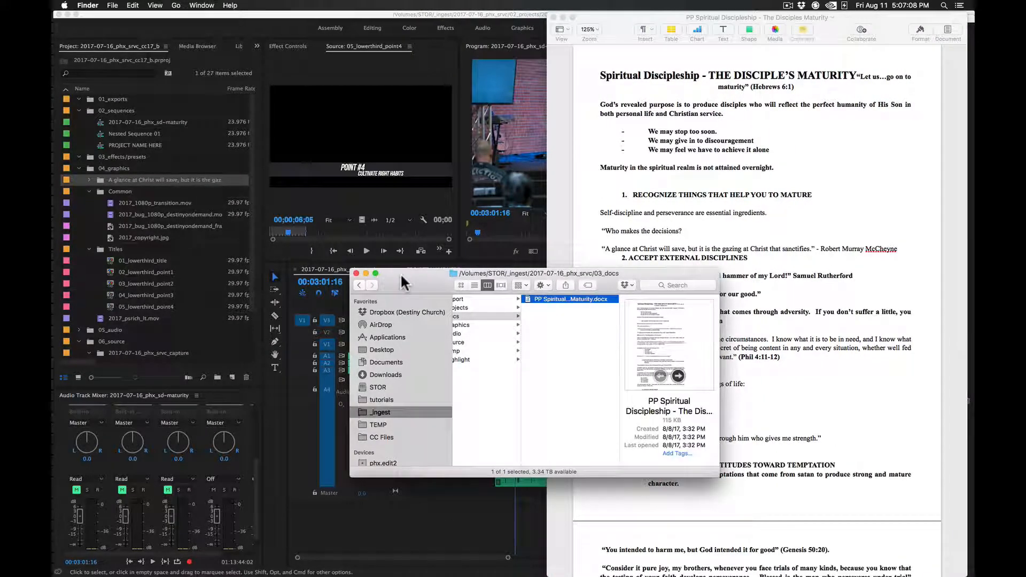
pyautogui.click(381, 437)
pyautogui.click(498, 308)
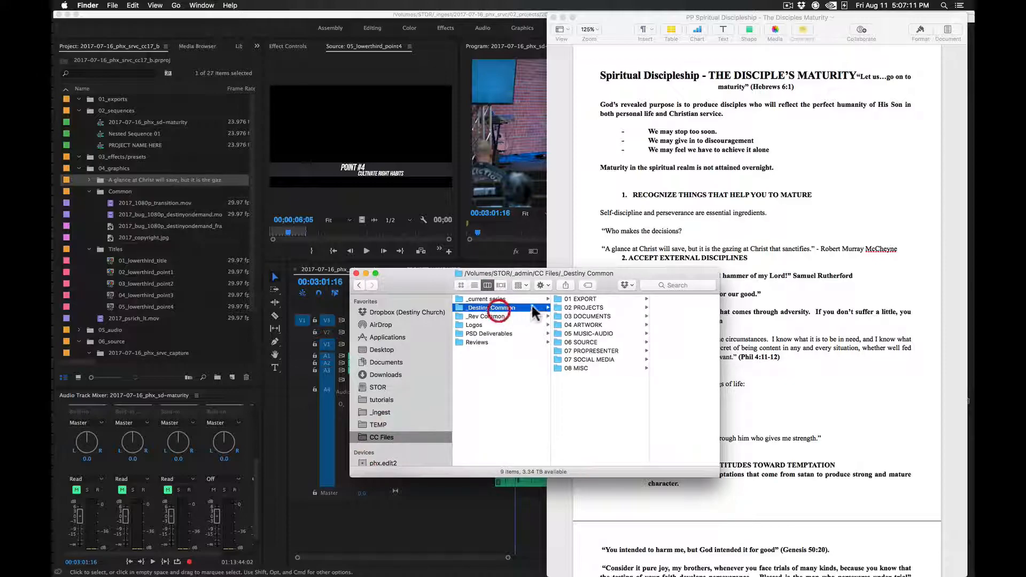
pyautogui.click(607, 316)
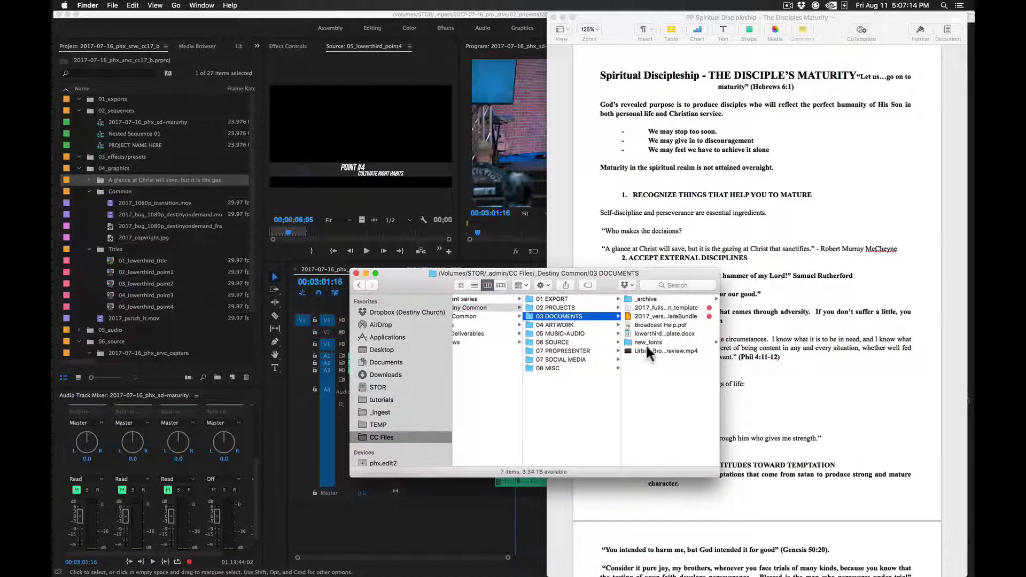
pyautogui.click(655, 306)
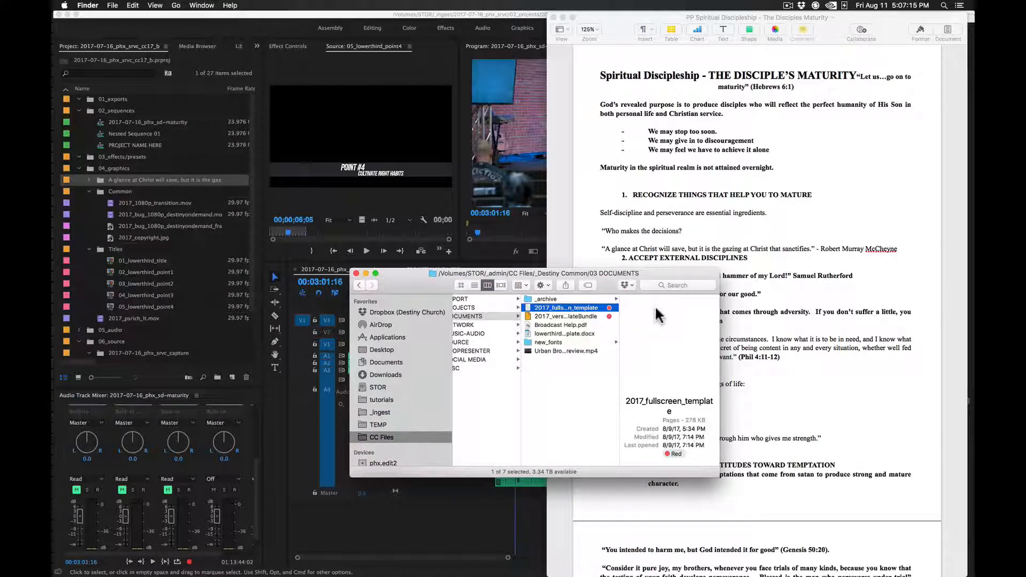
pyautogui.doubleClick(538, 305)
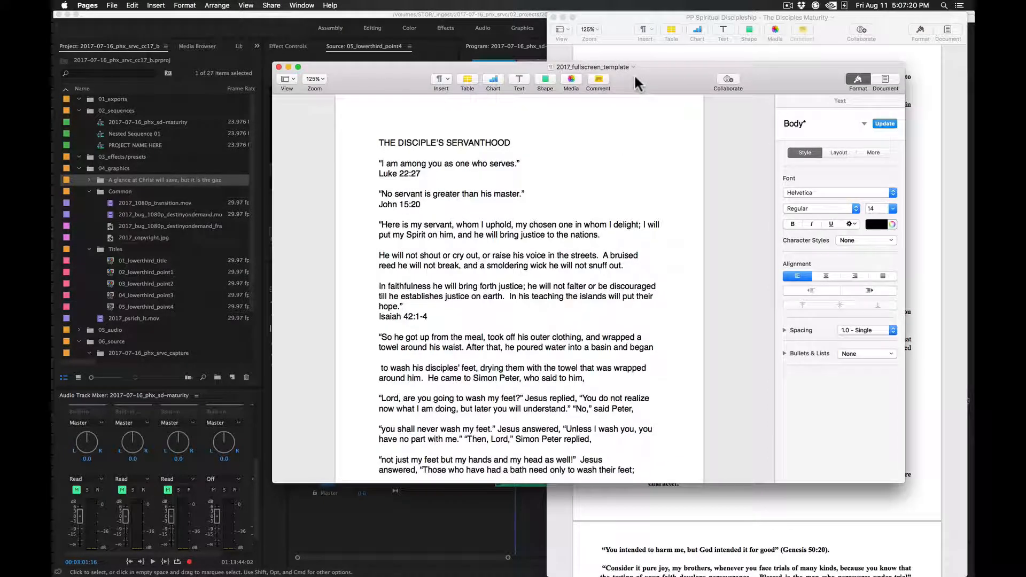
# Step: Examine how quotes and references are laid out in the fullscreen template, and close it and the file browser window
pyautogui.moveTo(631, 68); pyautogui.dragTo(396, 60)
pyautogui.click(300, 323)
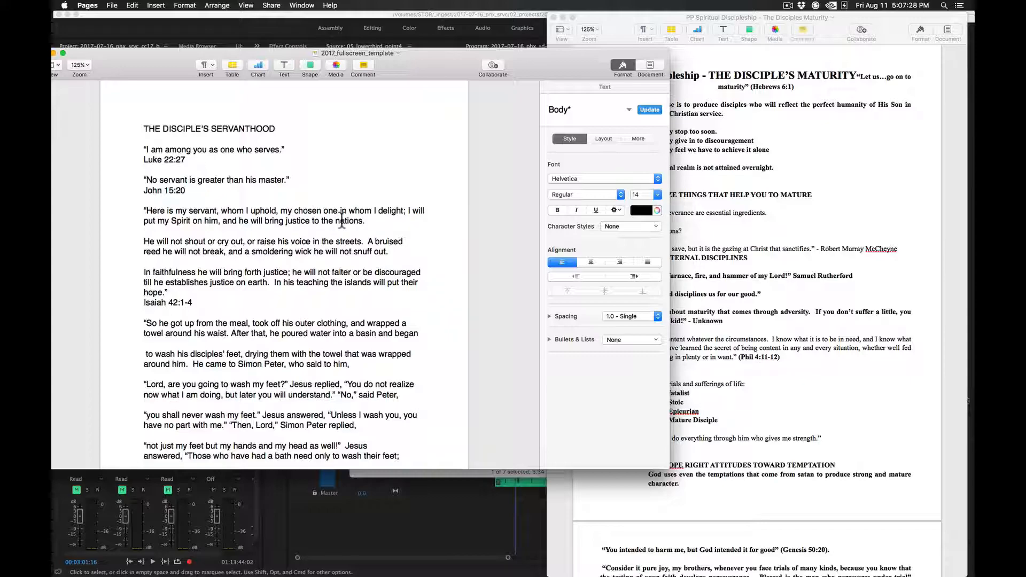
pyautogui.press('super+w')
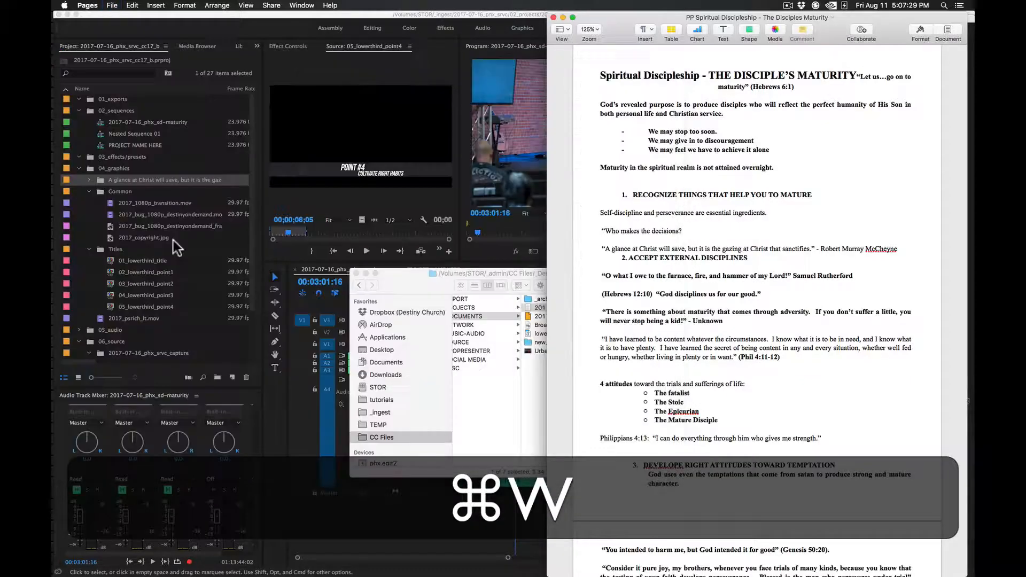
pyautogui.click(398, 281)
pyautogui.press('super+w')
# Step: Review the sermon notes and copy their entire text
pyautogui.click(790, 223)
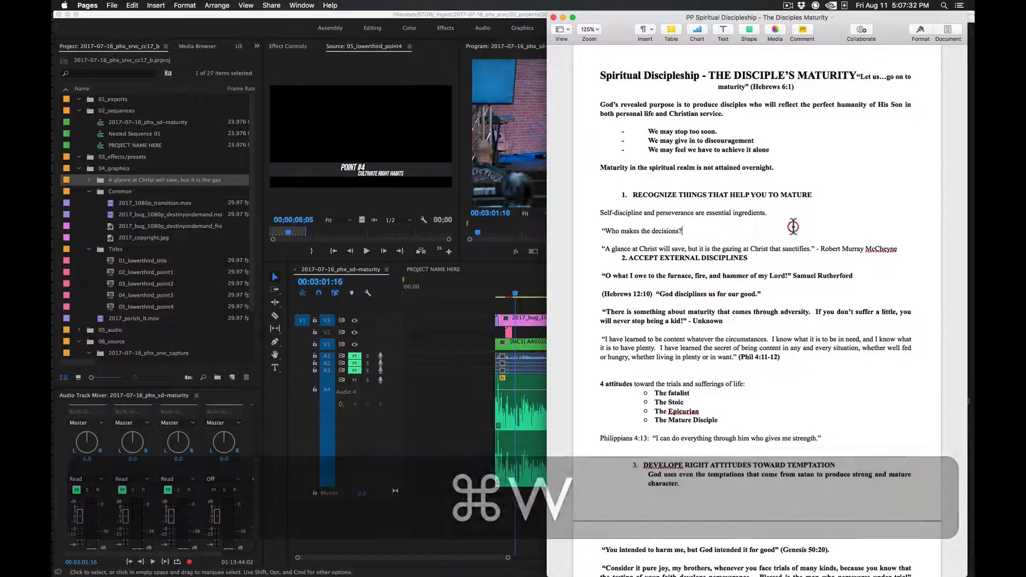
pyautogui.scroll(-10, 652, 283)
pyautogui.scroll(10, 651, 286)
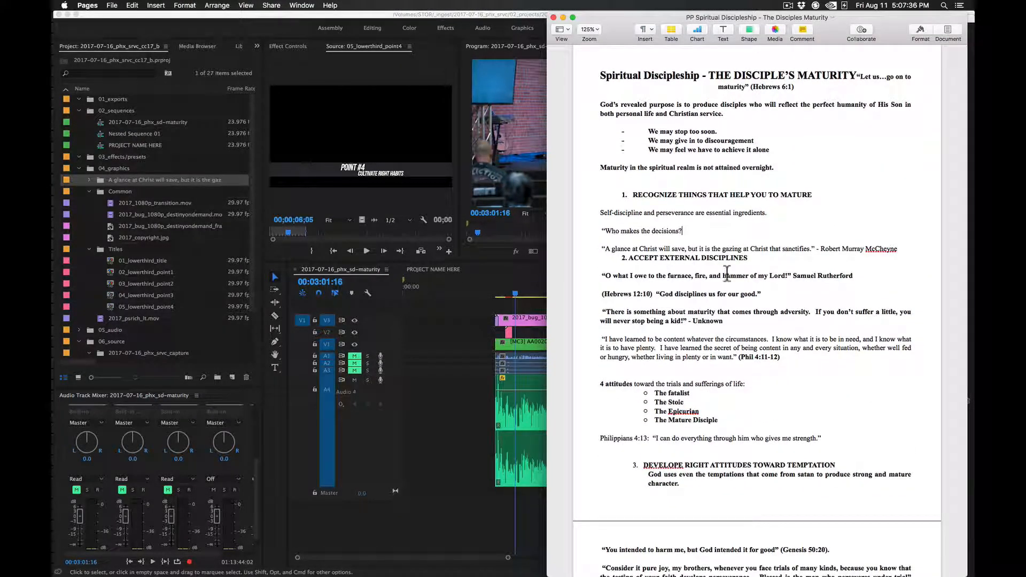
pyautogui.moveTo(836, 24); pyautogui.dragTo(372, 22)
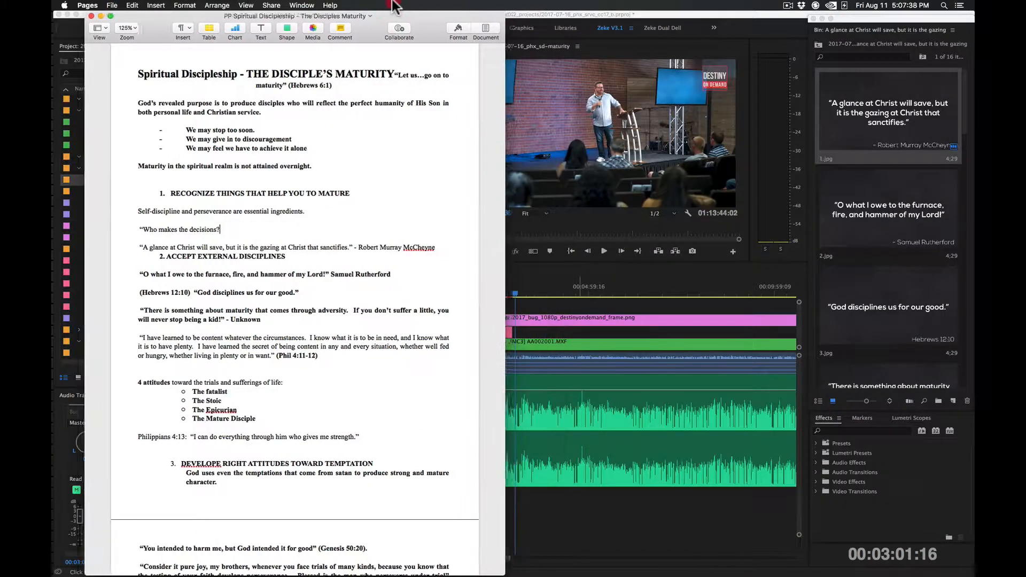
pyautogui.press('cmd+a')
pyautogui.press('cmd+c')
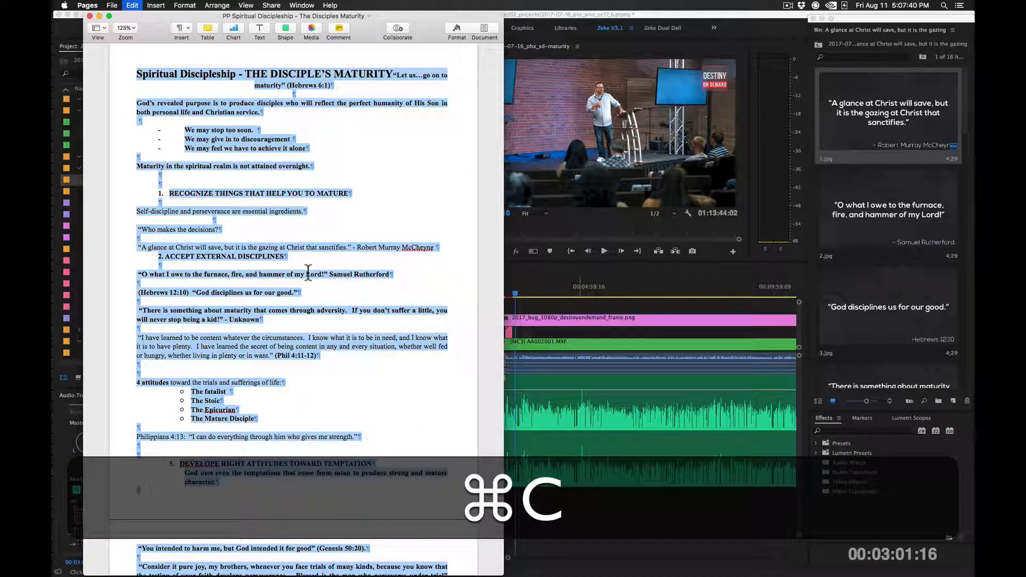
# Step: Create a new blank document and paste the copied sermon notes matching the document's own text style
pyautogui.click(113, 5)
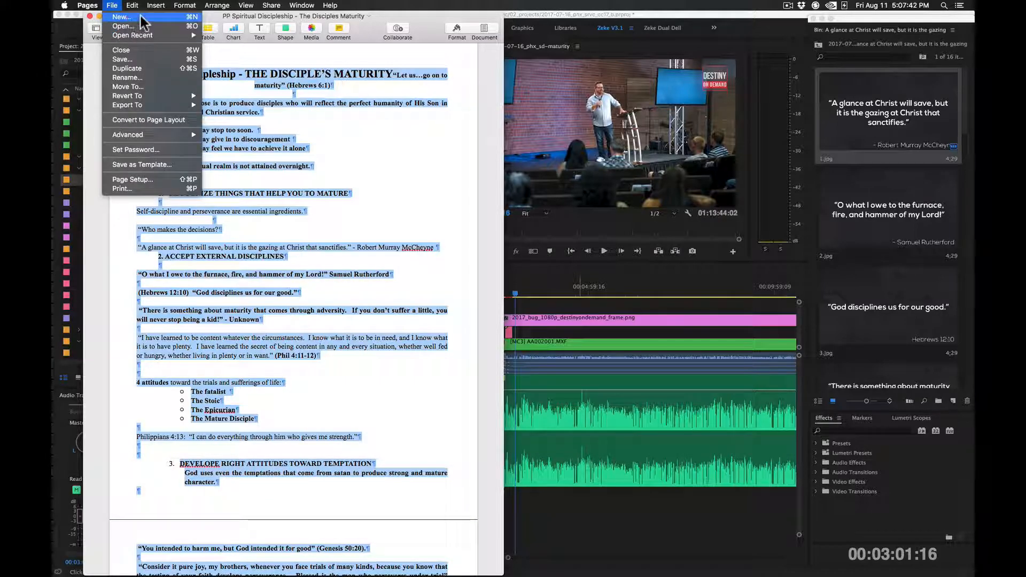
pyautogui.click(124, 18)
pyautogui.doubleClick(399, 246)
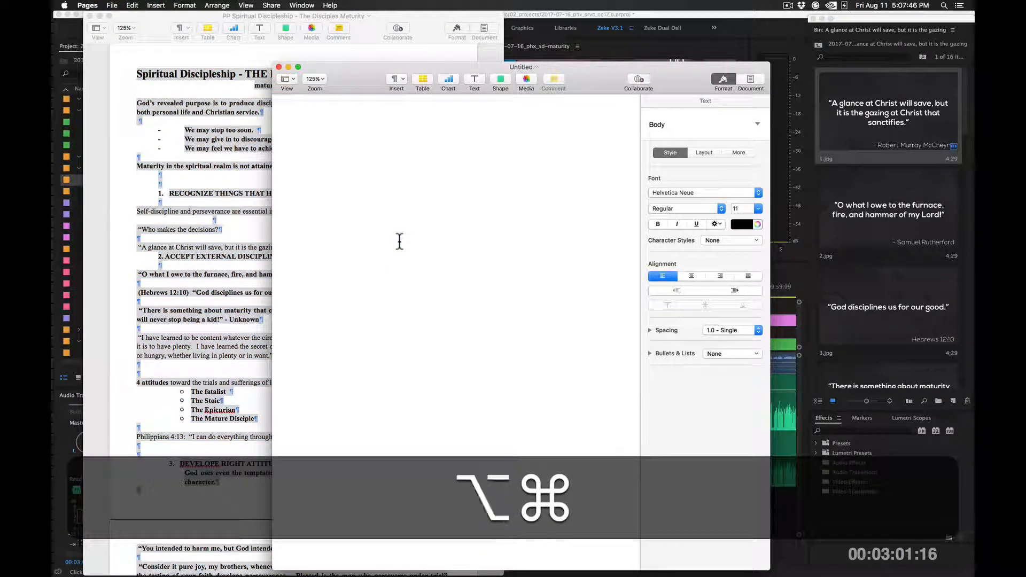
pyautogui.press('alt+shift+super+v')
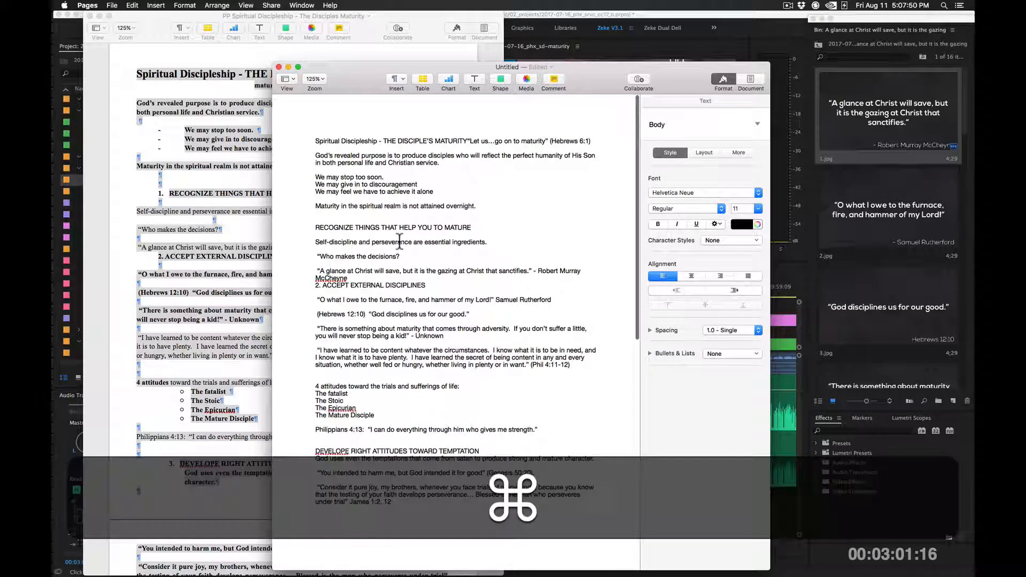
# Step: Set the font size of all the pasted text to 14
pyautogui.press('super+a')
pyautogui.click(736, 209)
pyautogui.write('14')
pyautogui.press('Return')
pyautogui.scroll(-1, 545, 230)
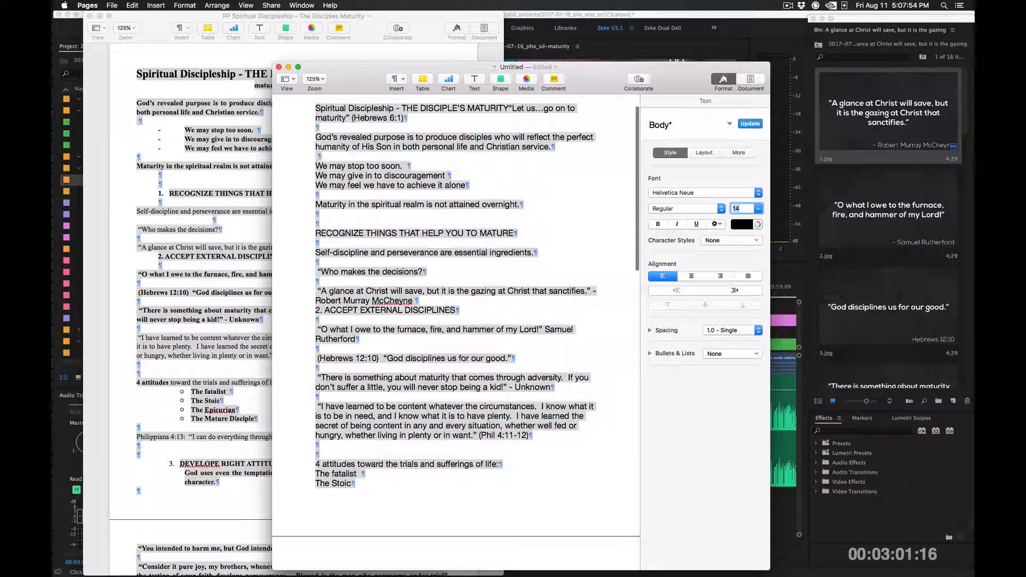
pyautogui.scroll(2, 545, 230)
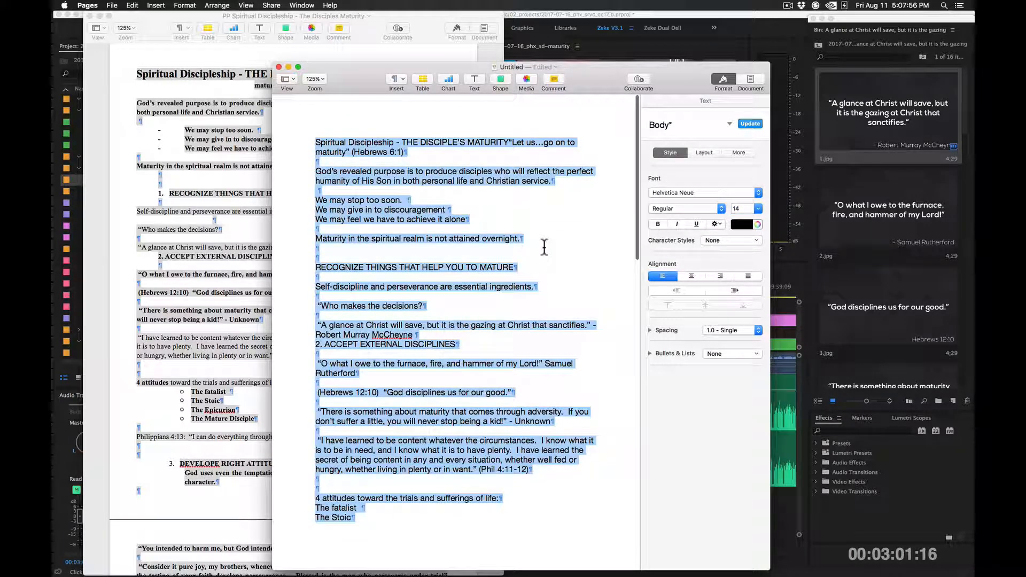
# Step: Delete the sermon title paragraph at the start of the new document
pyautogui.click(349, 194)
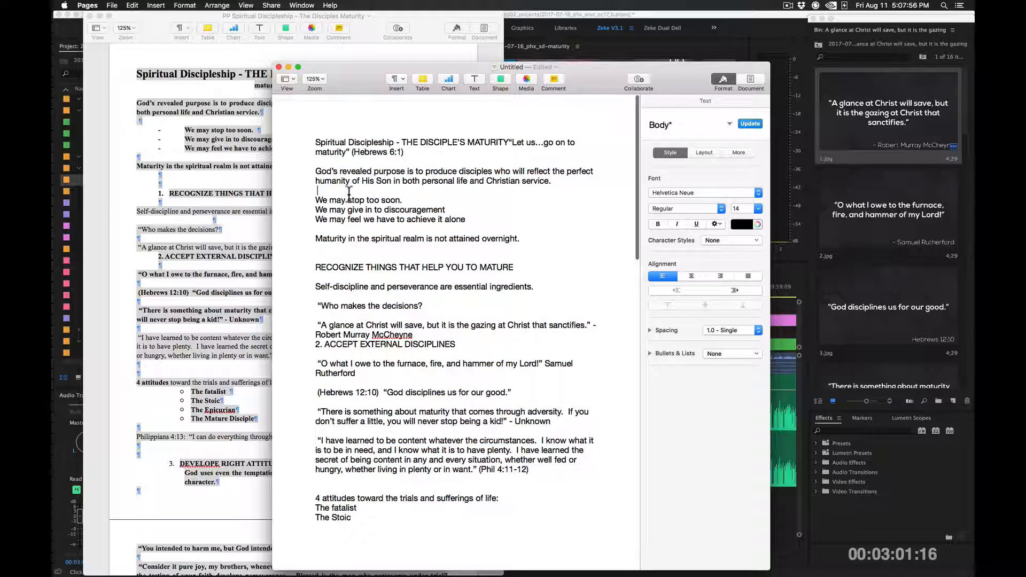
pyautogui.tripleClick(416, 155)
pyautogui.press('BackSpace')
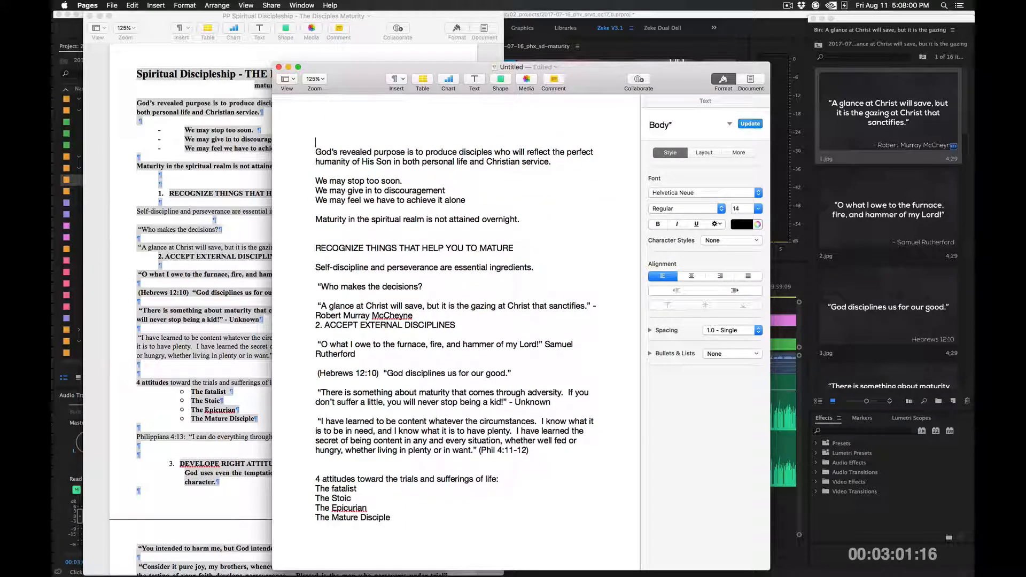
# Step: Close the original PP Spiritual Discipleship notes document
pyautogui.click(147, 16)
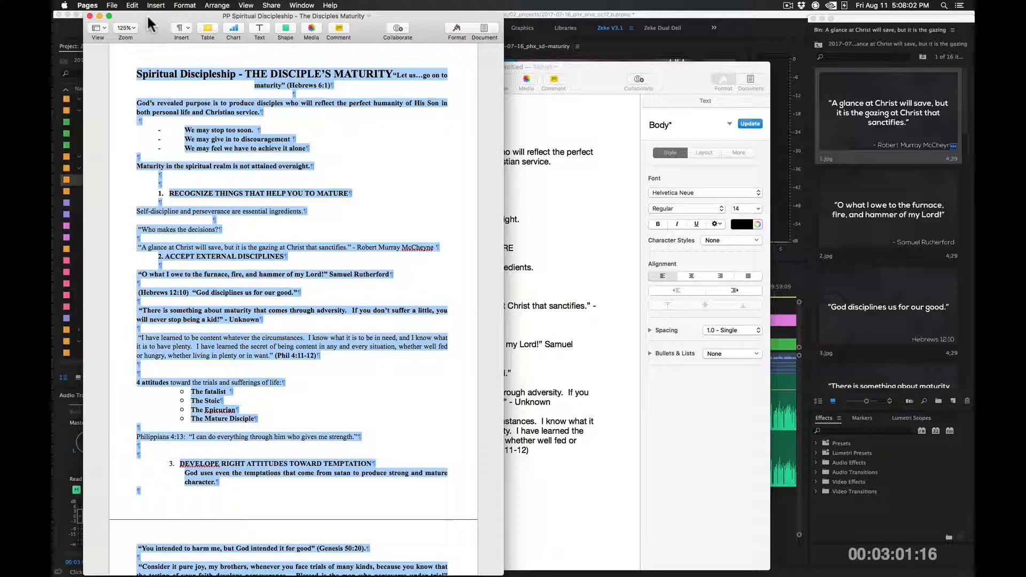
pyautogui.press('super+w')
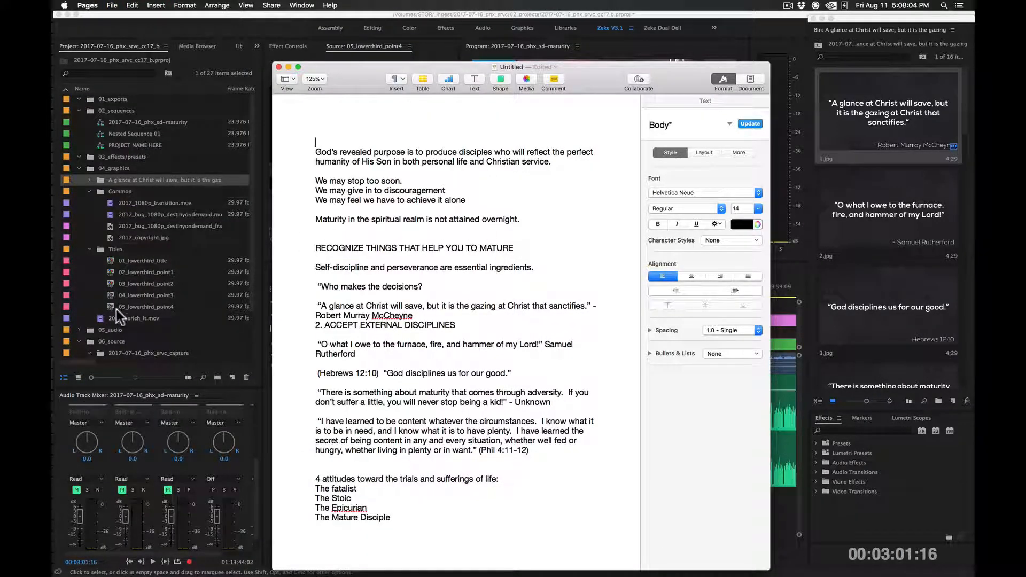
# Step: Undo the title deletion and cut all the text preceding the "A glance at Christ will save" quote
pyautogui.click(567, 222)
pyautogui.press('cmd+z')
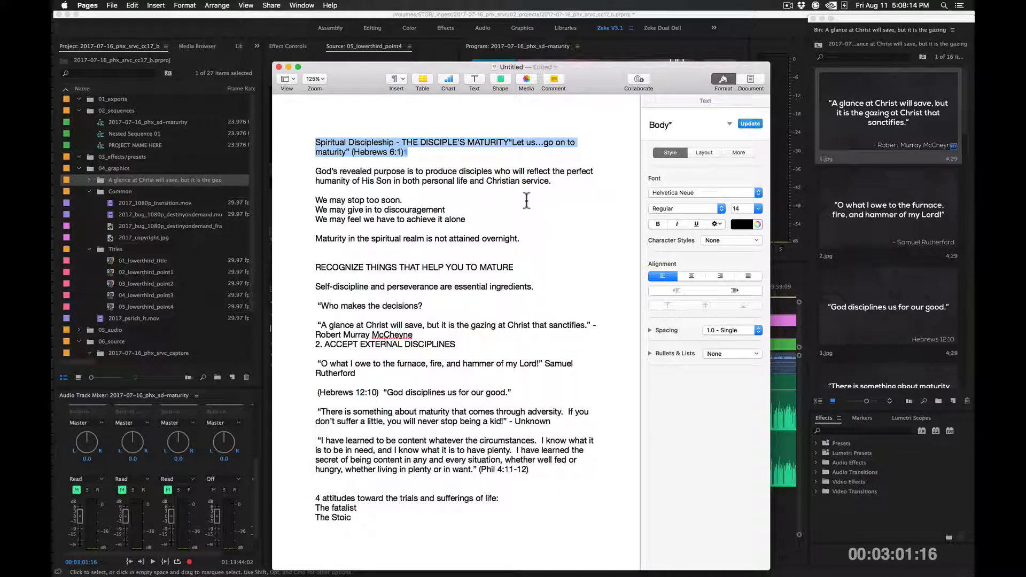
pyautogui.keyDown('shift'); pyautogui.click(522, 264); pyautogui.keyUp('shift')
pyautogui.press('cmd+x')
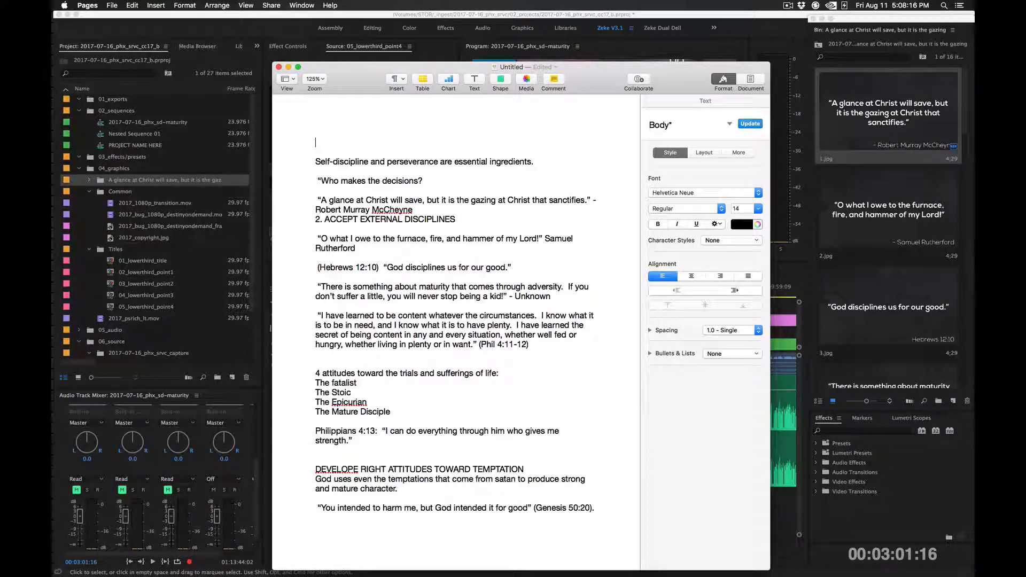
pyautogui.keyDown('shift'); pyautogui.click(438, 184); pyautogui.keyUp('shift')
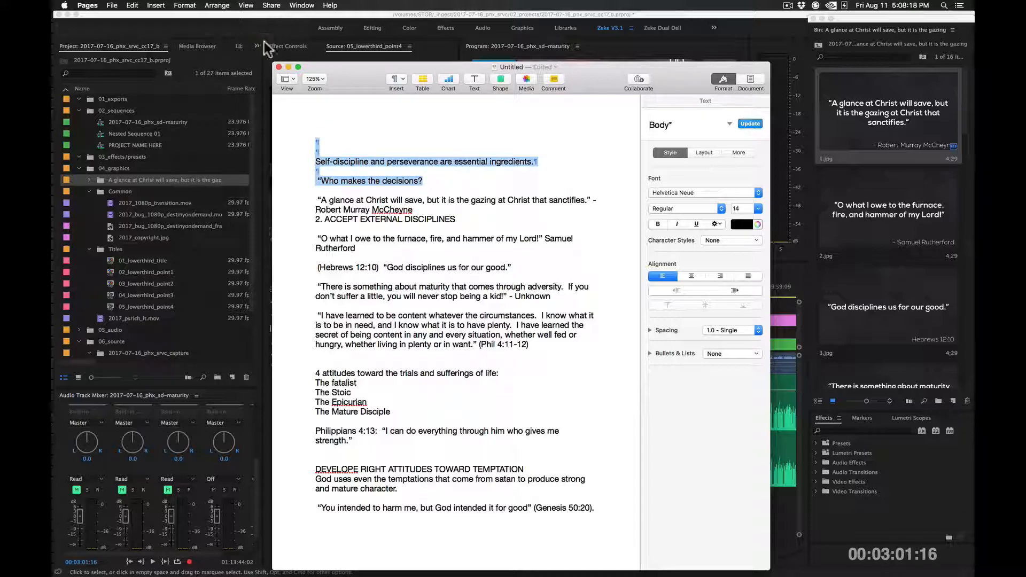
pyautogui.press('super+x')
pyautogui.press('Delete')
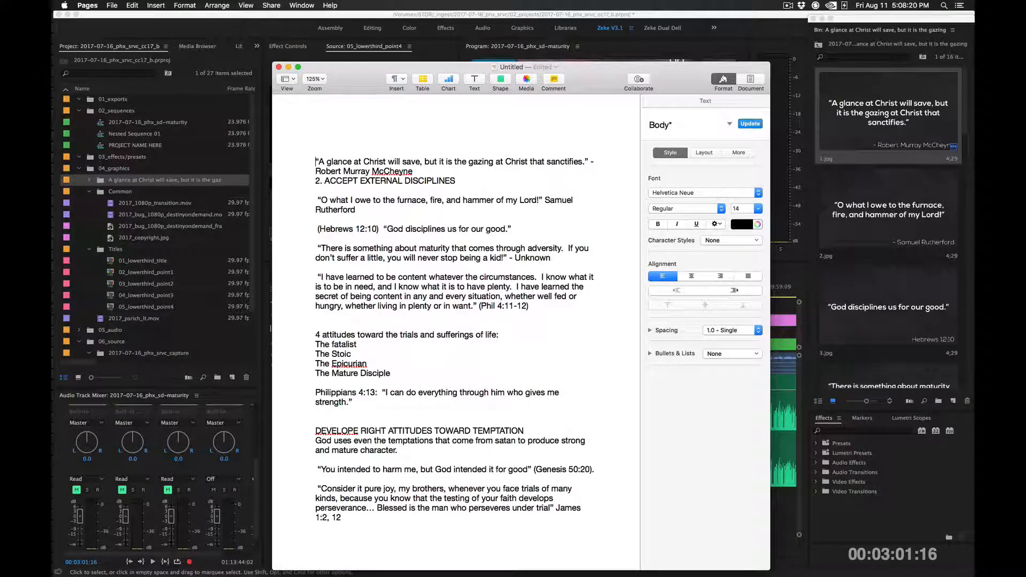
# Step: Place the "A glance at Christ" quote at the top, its attribution on a separate line and a blank line after it
pyautogui.click(590, 142)
pyautogui.press('Return')
pyautogui.click(314, 161)
pyautogui.press('Return')
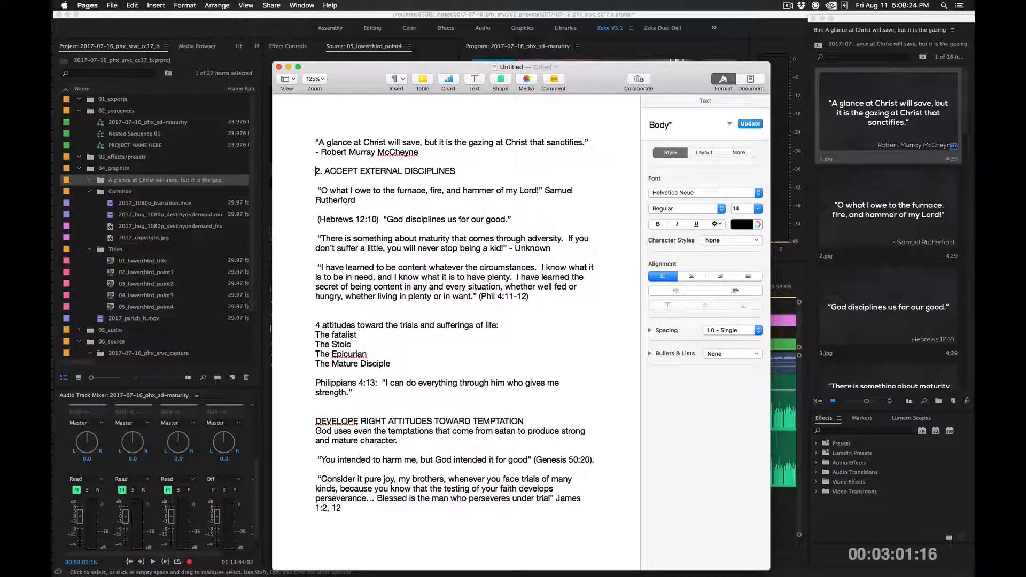
# Step: Delete the "2. ACCEPT EXTERNAL DISCIPLINES" heading and the surplus blank lines around it
pyautogui.moveTo(455, 171); pyautogui.dragTo(315, 171)
pyautogui.press('BackSpace')
pyautogui.press('BackSpace')
pyautogui.press('BackSpace')
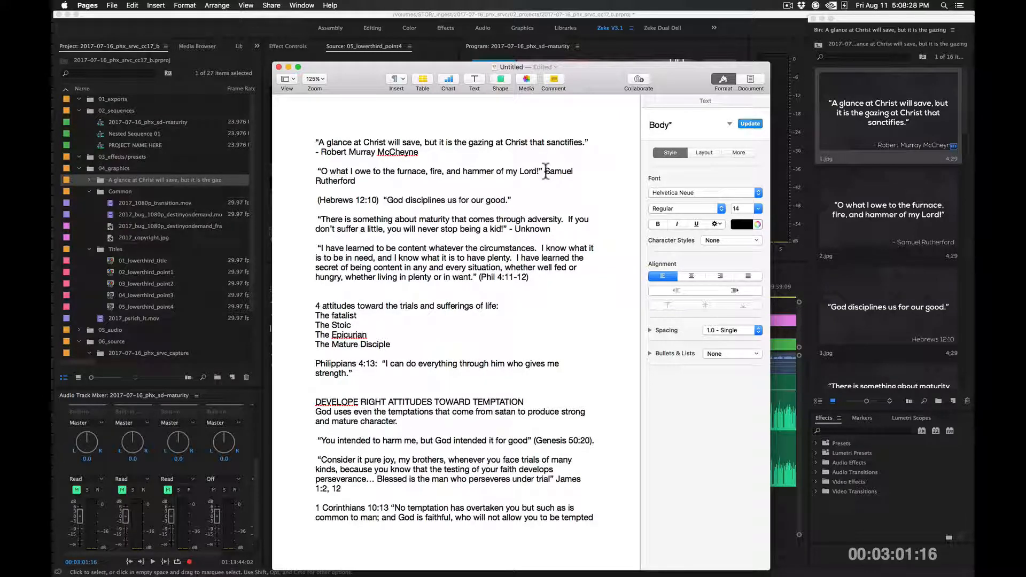
# Step: Move the attribution of the "O what I owe to the furnace" quote onto its own line, preceded by a dash
pyautogui.click(545, 171)
pyautogui.press('Return')
pyautogui.write('-')
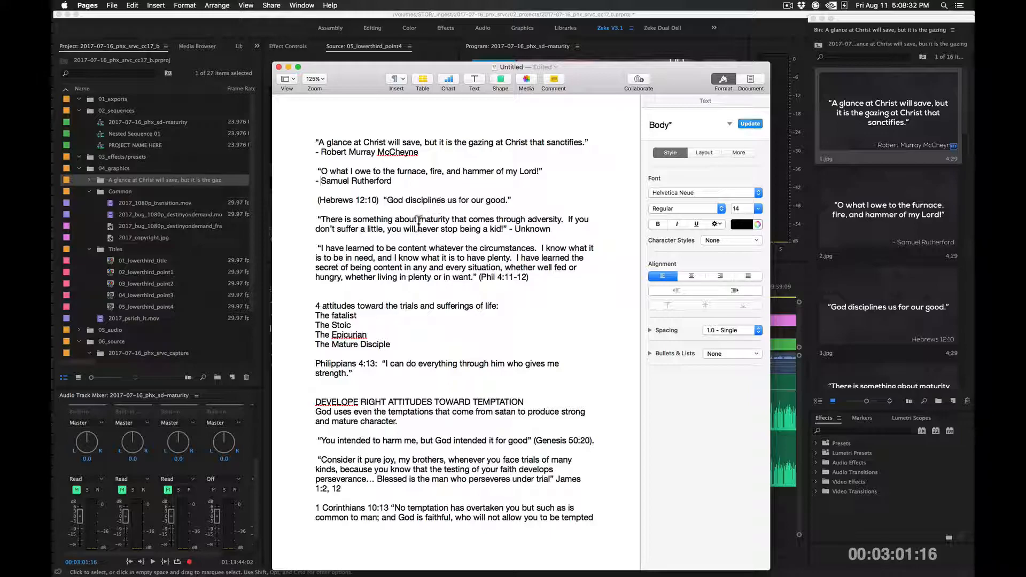
# Step: Move the Hebrews 12:10 reference below its quote without parentheses, and put the "- Unknown" attribution on its own line
pyautogui.moveTo(378, 200); pyautogui.dragTo(321, 201)
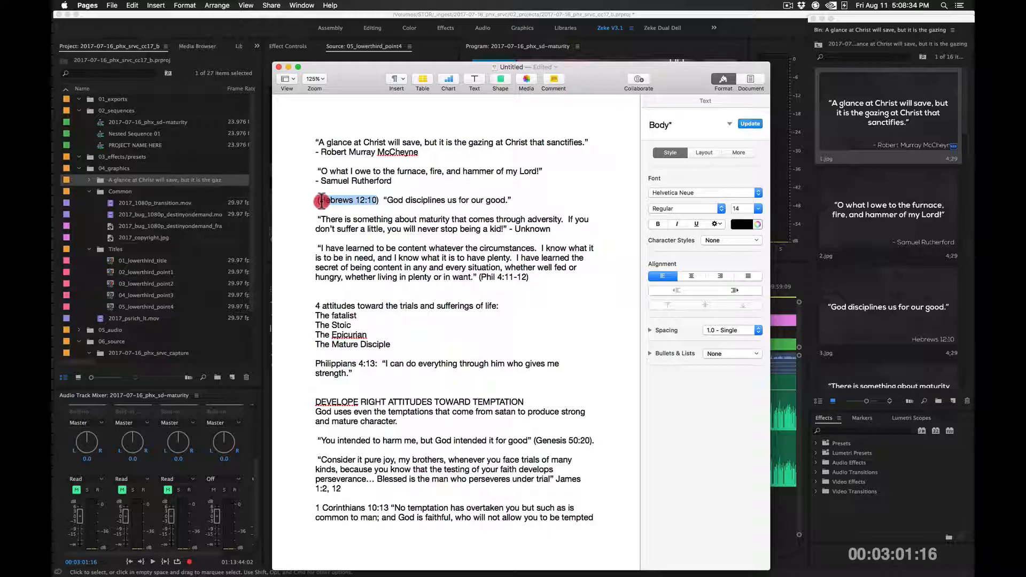
pyautogui.press('super+x')
pyautogui.press('BackSpace')
pyautogui.press('Delete')
pyautogui.click(451, 201)
pyautogui.press('Return')
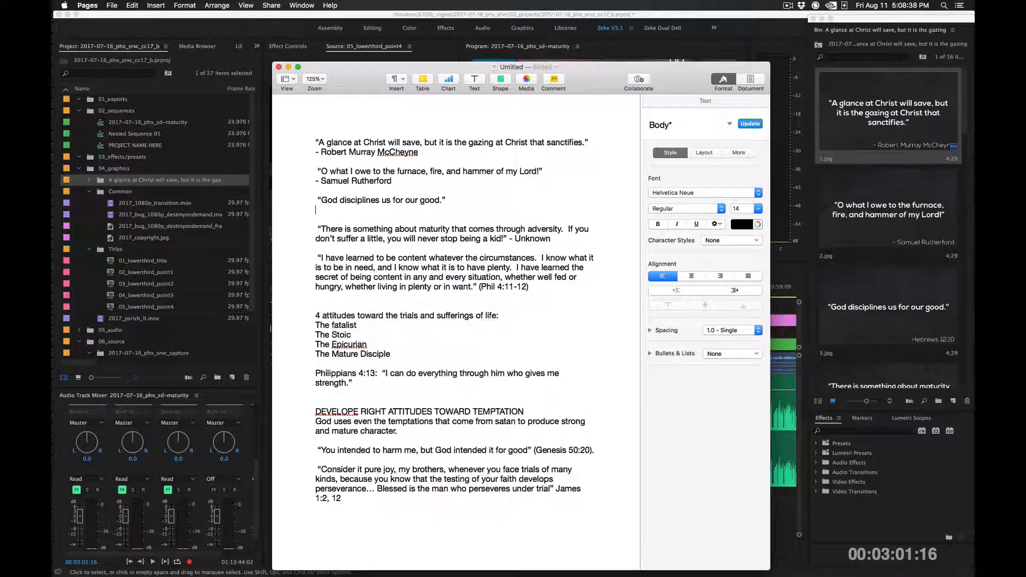
pyautogui.press('super+v')
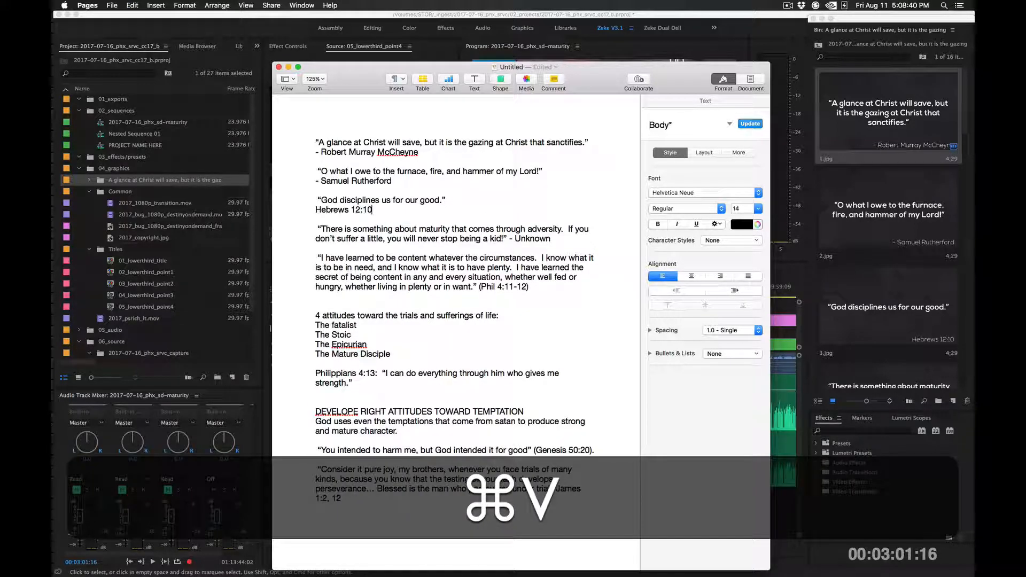
pyautogui.press('Delete')
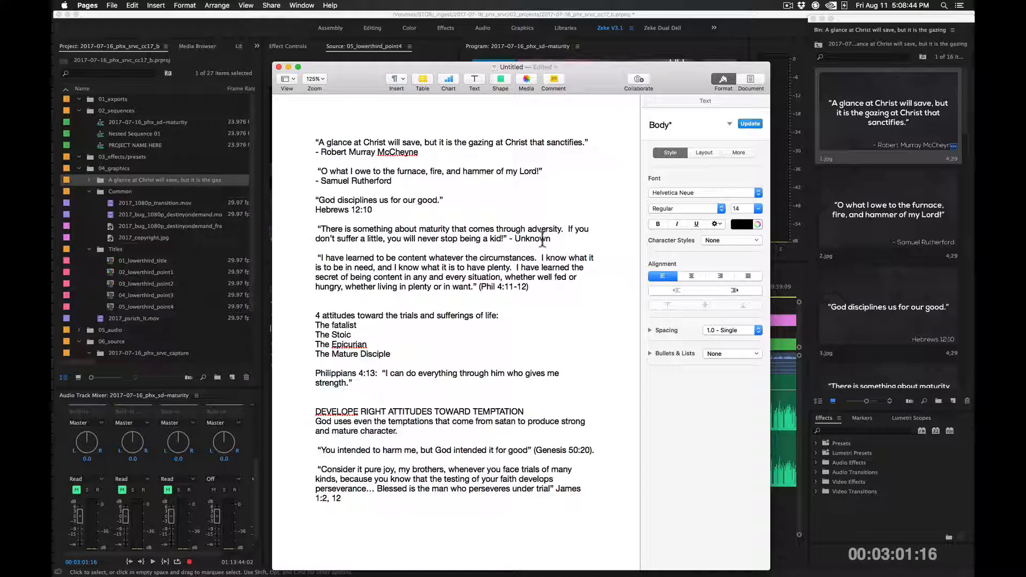
pyautogui.press('Return')
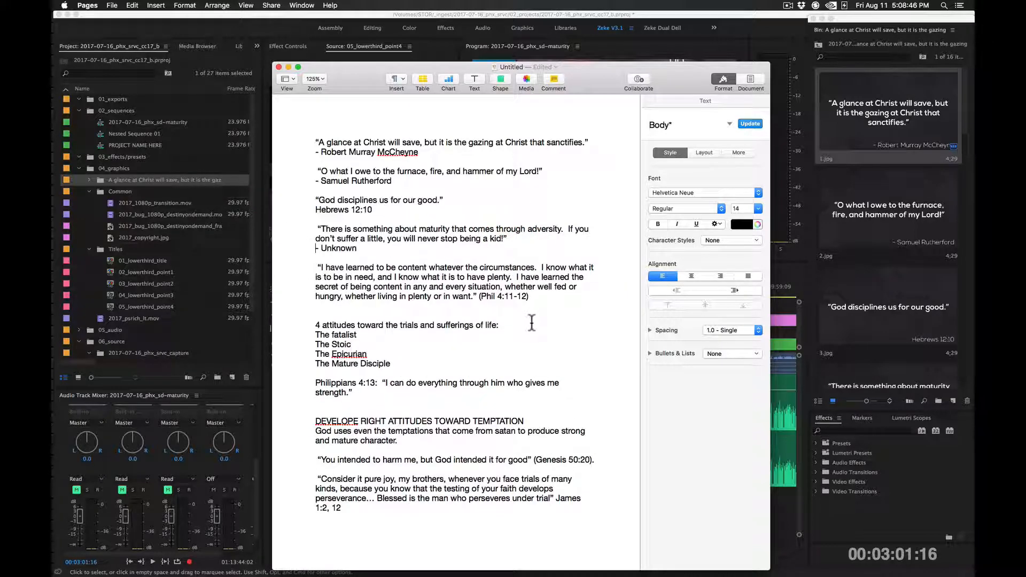
# Step: Split the "I have learned to be content" passage with a blank line before "I have learned the secret"
pyautogui.click(516, 277)
pyautogui.press('Return')
pyautogui.press('Return')
pyautogui.click(338, 289)
pyautogui.moveTo(363, 317); pyautogui.dragTo(278, 162)
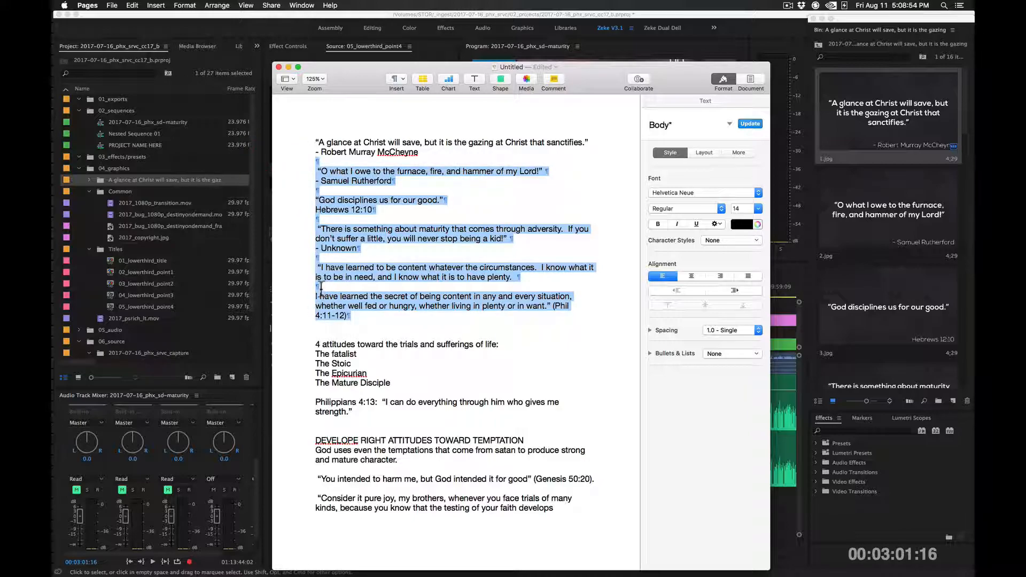
pyautogui.click(377, 320)
# Step: Put the Phil 4:11-12 reference on its own line without parentheses and spell the book out as "Philippians"
pyautogui.click(553, 305)
pyautogui.press('Return')
pyautogui.click(318, 316)
pyautogui.press('BackSpace')
pyautogui.click(371, 316)
pyautogui.press('BackSpace')
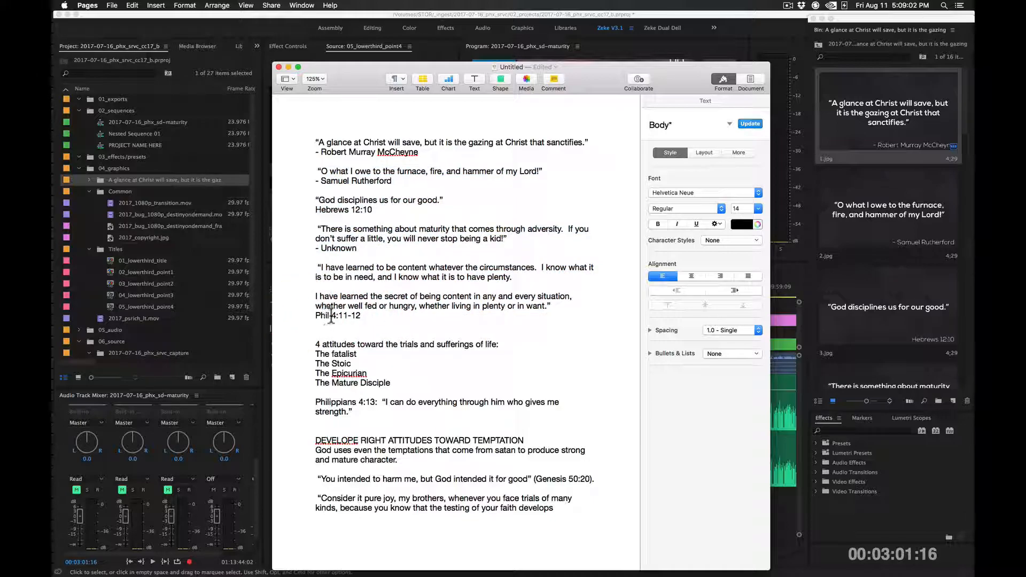
pyautogui.doubleClick(325, 316)
pyautogui.write('Philipp')
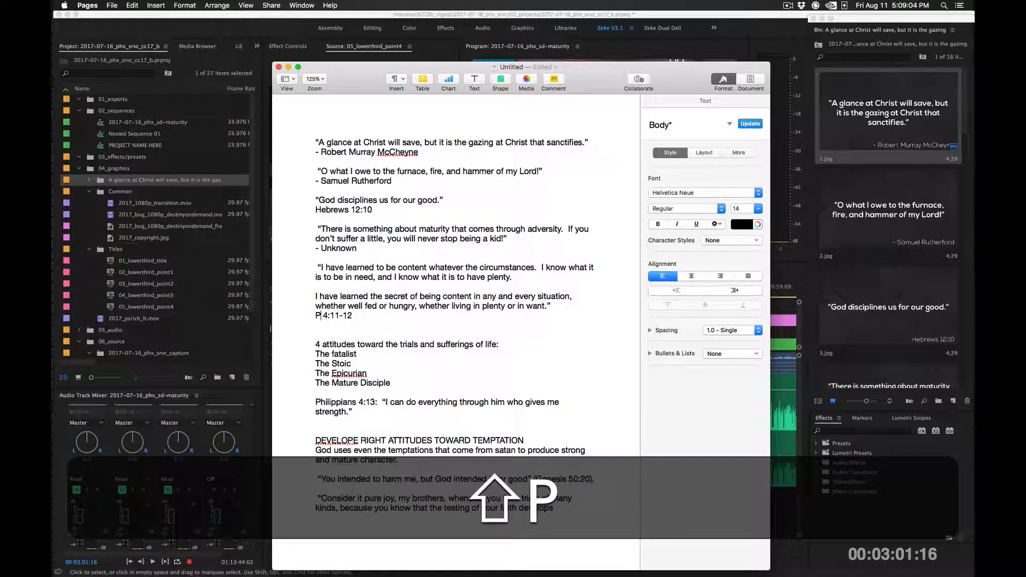
pyautogui.write('ians')
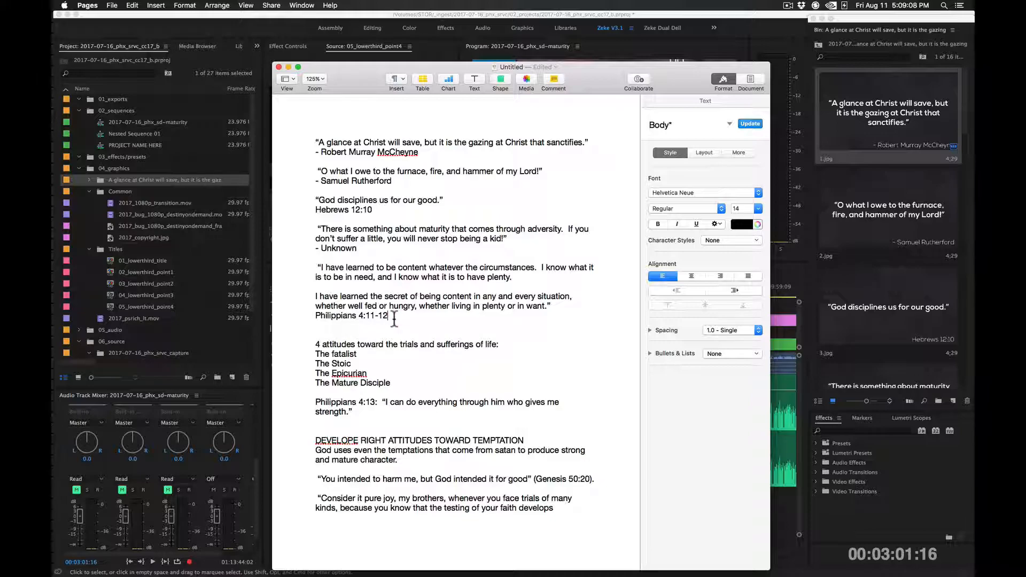
# Step: Delete the "4 attitudes toward the trials and sufferings of life" heading and its four-item list
pyautogui.click(382, 209)
pyautogui.moveTo(398, 383); pyautogui.dragTo(293, 337)
pyautogui.press('BackSpace')
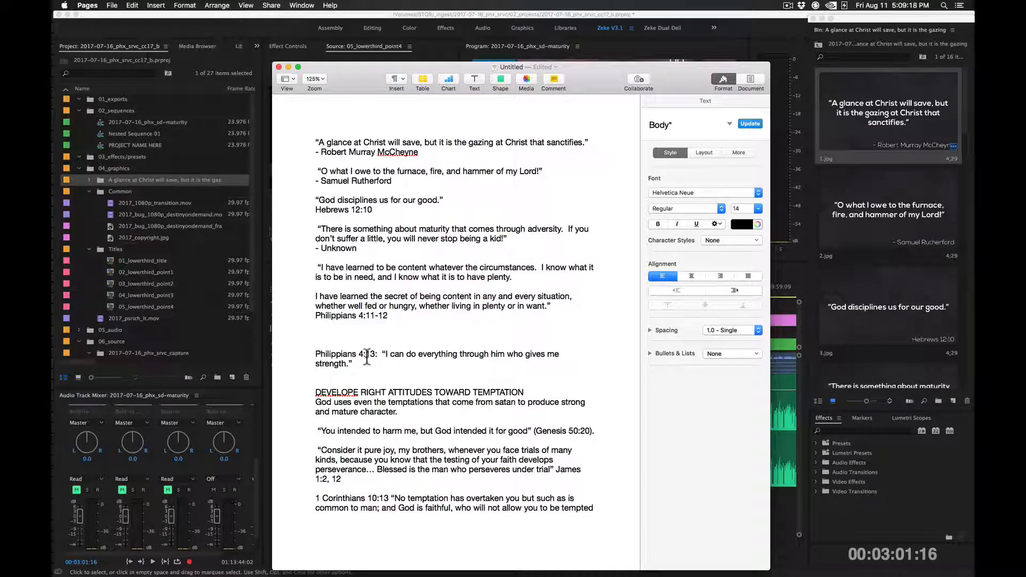
# Step: Move the Philippians 4:13 reference below the "I can do everything" quote, removing its colon and the surplus blank line
pyautogui.moveTo(376, 354); pyautogui.dragTo(304, 353)
pyautogui.press('super+x')
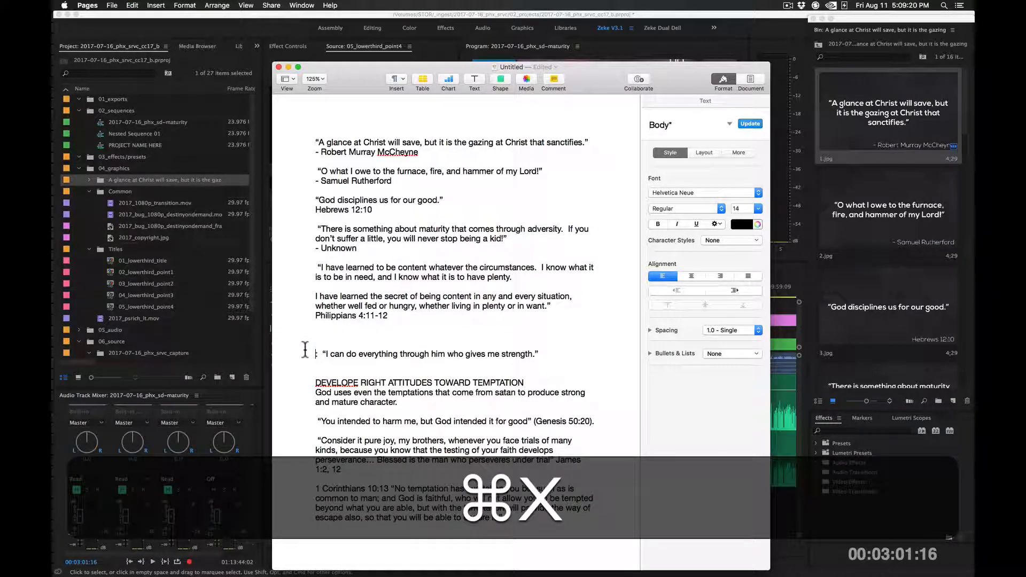
pyautogui.click(321, 354)
pyautogui.press('BackSpace')
pyautogui.press('BackSpace')
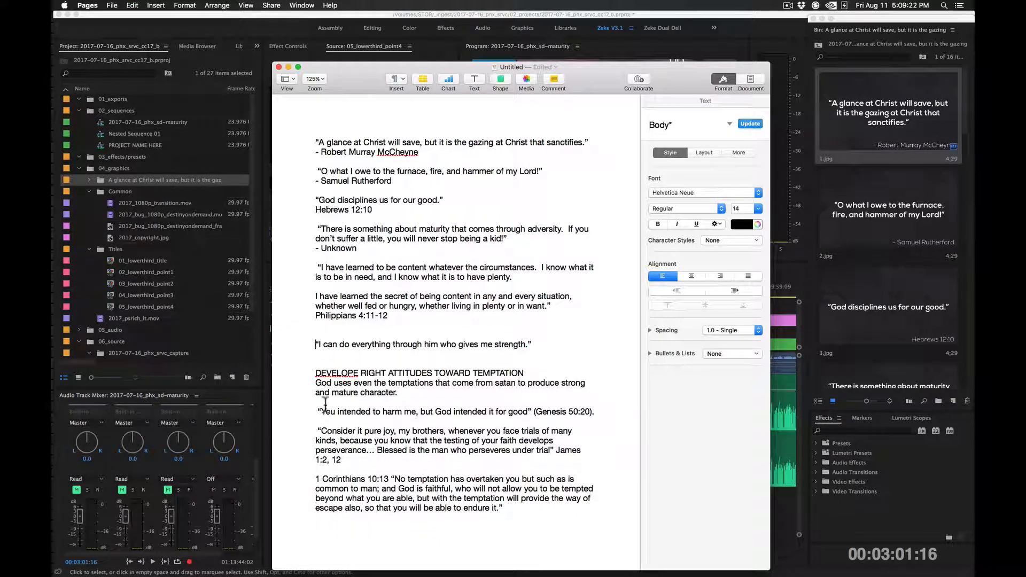
pyautogui.click(542, 331)
pyautogui.press('Return')
pyautogui.press('super+v')
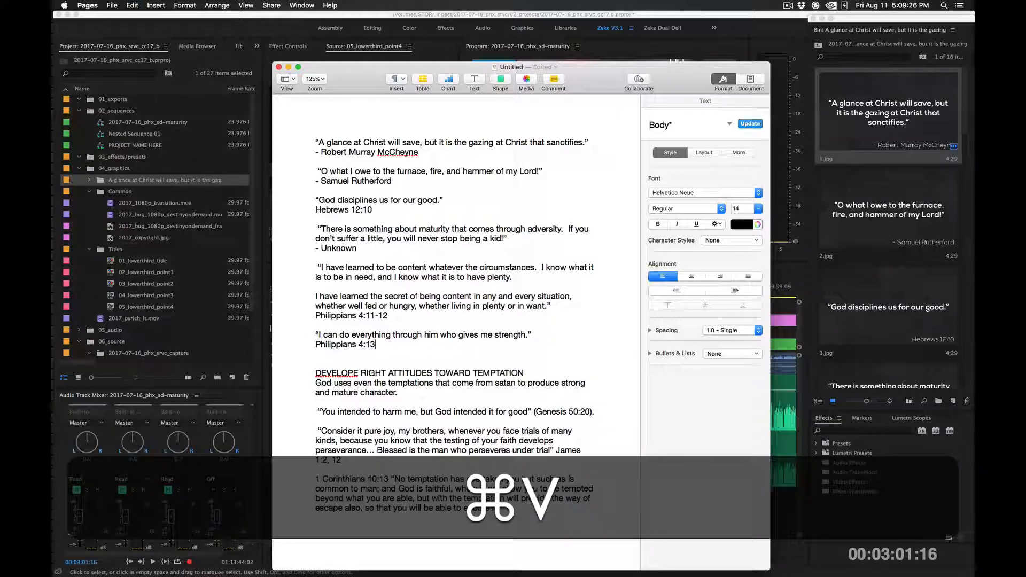
# Step: Delete the "DEVELOPE RIGHT ATTITUDES TOWARD TEMPTATION" heading, the sentence beneath it and the surplus blank lines
pyautogui.moveTo(400, 393); pyautogui.dragTo(297, 362)
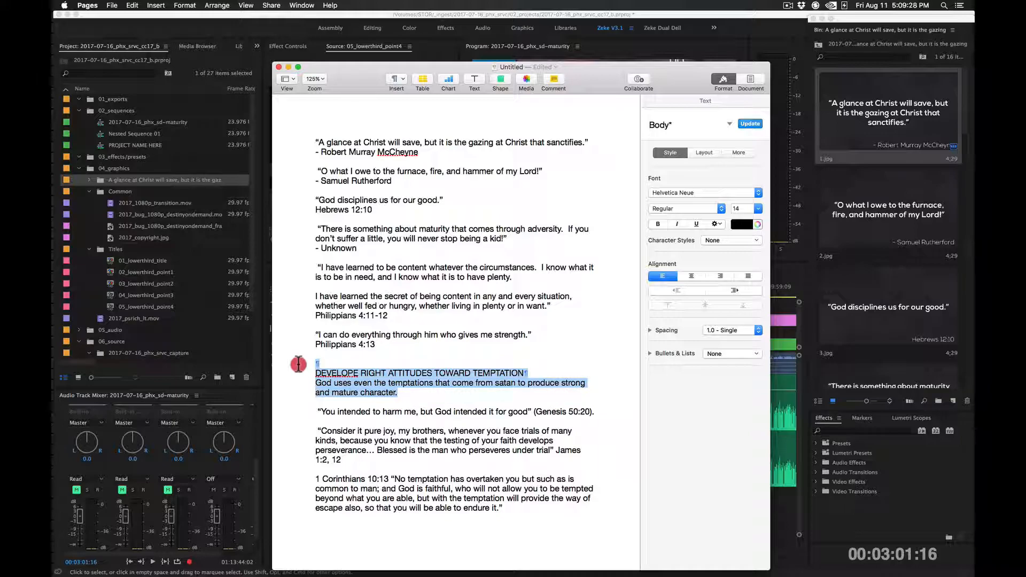
pyautogui.press('BackSpace')
pyautogui.click(315, 372)
pyautogui.press('BackSpace')
pyautogui.press('BackSpace')
# Step: Replace the parenthesised reference after "You intended to harm me" with "Genesis 50:20" on its own line
pyautogui.moveTo(532, 363); pyautogui.dragTo(595, 364)
pyautogui.press('BackSpace')
pyautogui.press('Return')
pyautogui.write('Genesis 50:20')
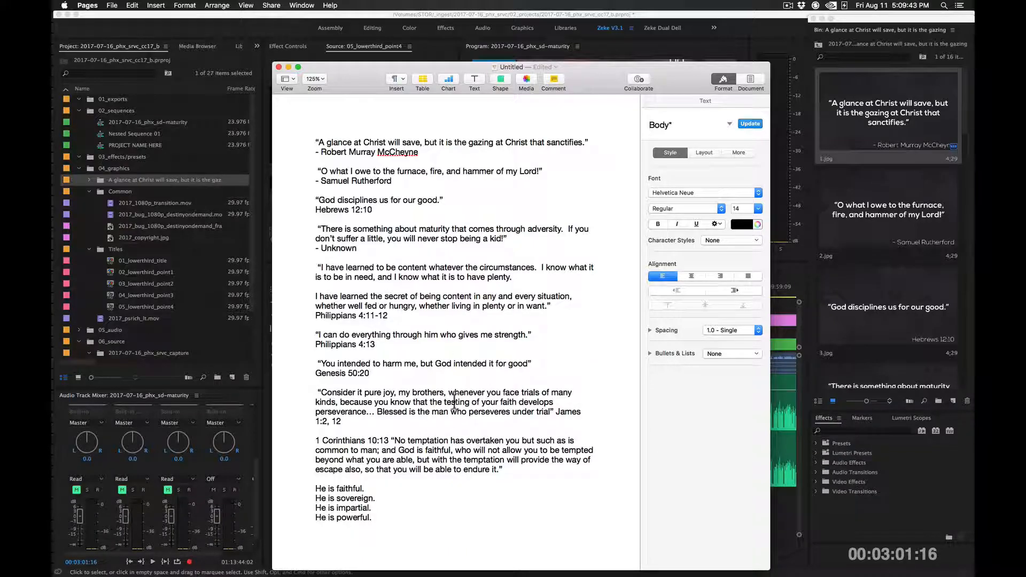
# Step: Split the "Consider it pure joy" passage before "the testing of your faith" and put James 1:2, 12 on its own line
pyautogui.click(430, 402)
pyautogui.press('Return')
pyautogui.press('Return')
pyautogui.click(402, 430)
pyautogui.press('Return')
# Step: Split the "No temptation has overtaken you" passage before "tempted beyond" and move the 1 Corinthians 10:13 reference below it
pyautogui.moveTo(390, 459); pyautogui.dragTo(301, 456)
pyautogui.press('super+x')
pyautogui.click(494, 470)
pyautogui.press('Return')
pyautogui.press('Return')
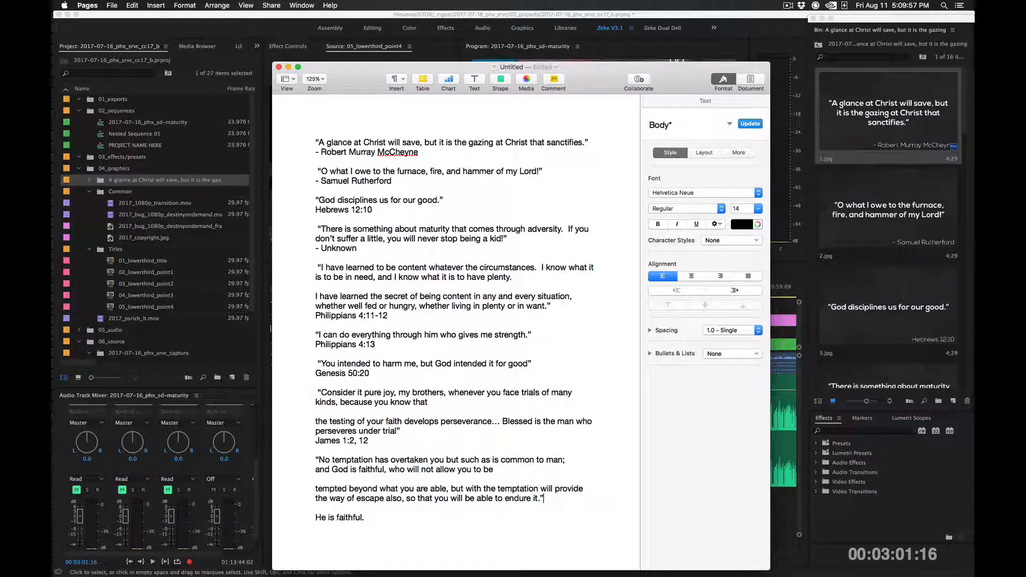
pyautogui.press('Return')
pyautogui.press('super+v')
# Step: Delete the four "He is faithful" to "He is powerful" lines after the 1 Corinthians 10:13 passage
pyautogui.scroll(-10, 454, 331)
pyautogui.moveTo(369, 336); pyautogui.dragTo(315, 307)
pyautogui.press('BackSpace')
# Step: Separate the 1 Peter 5:8 reference from the "Be self-controlled and alert" quote and delete the surplus text below it
pyautogui.moveTo(525, 337); pyautogui.dragTo(484, 336)
pyautogui.press('super+x')
pyautogui.moveTo(418, 374); pyautogui.dragTo(314, 375)
pyautogui.press('BackSpace')
pyautogui.press('BackSpace')
pyautogui.press('BackSpace')
# Step: Put the 2 Corinthians 5:17 reference below the "If anyone is in Christ" quote, with the book name spelled out
pyautogui.moveTo(537, 385); pyautogui.dragTo(314, 375)
pyautogui.press('super+x')
pyautogui.press('super+v')
pyautogui.write('inthians')
# Step: Move the Philippians 2:13 reference onto its own line below the "It is God who works in you" quote
pyautogui.moveTo(376, 403); pyautogui.dragTo(314, 404)
pyautogui.press('super+x')
pyautogui.click(374, 414)
pyautogui.press('Return')
pyautogui.press('super+v')
# Step: Delete the remaining text and blank lines after the Philippians 2:13 reference
pyautogui.moveTo(342, 500); pyautogui.dragTo(314, 442)
pyautogui.press('BackSpace')
pyautogui.press('BackSpace')
pyautogui.press('BackSpace')
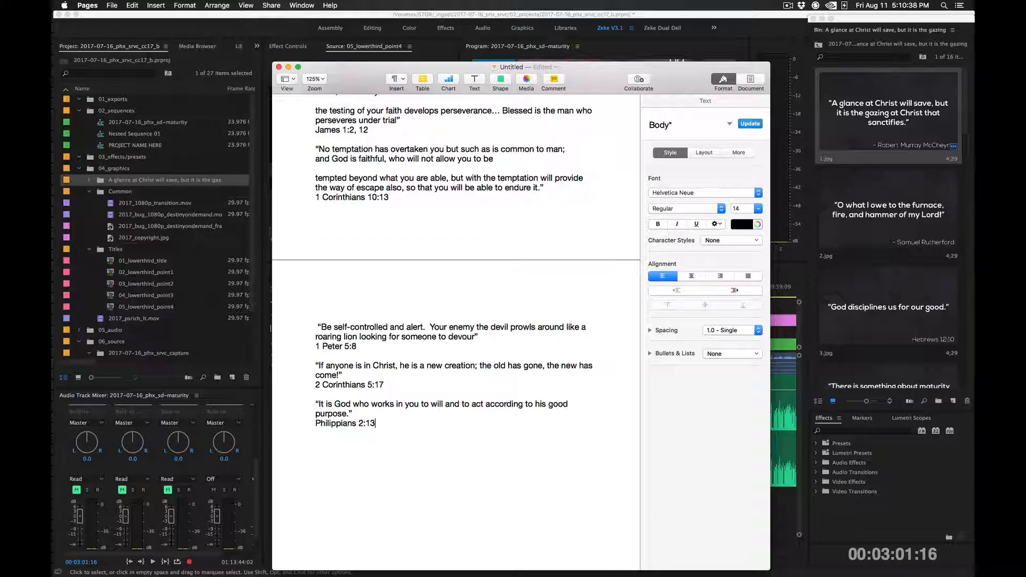
# Step: Review the whole document, checking the line breaks and spacing of each quote and its reference
pyautogui.scroll(10, 450, 471)
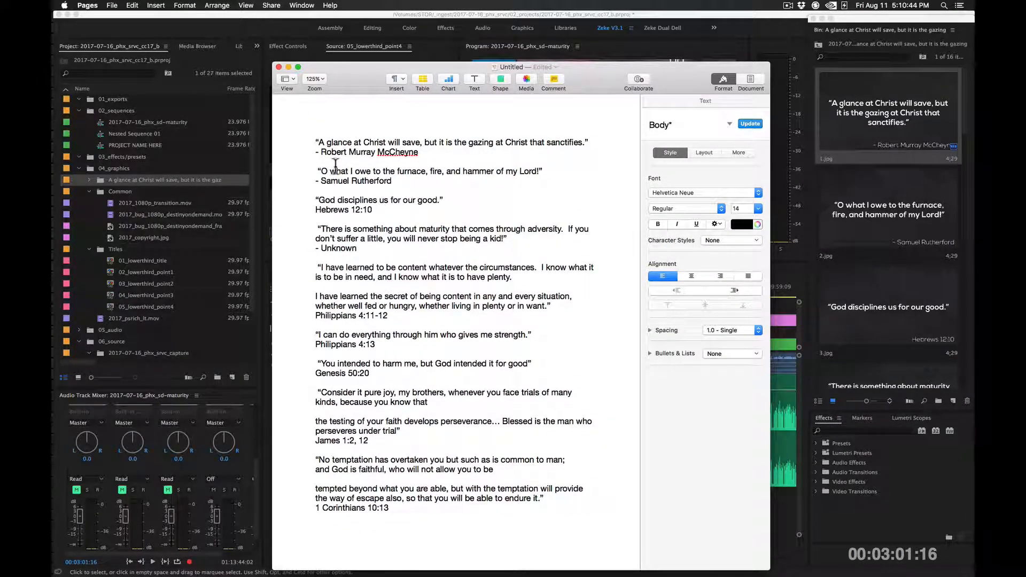
pyautogui.press('super+a')
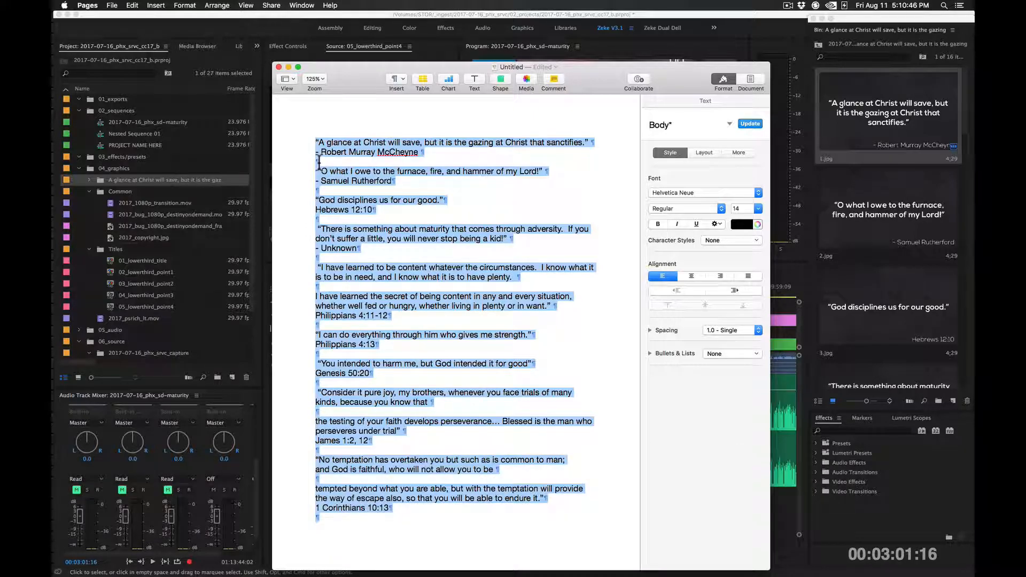
pyautogui.click(334, 162)
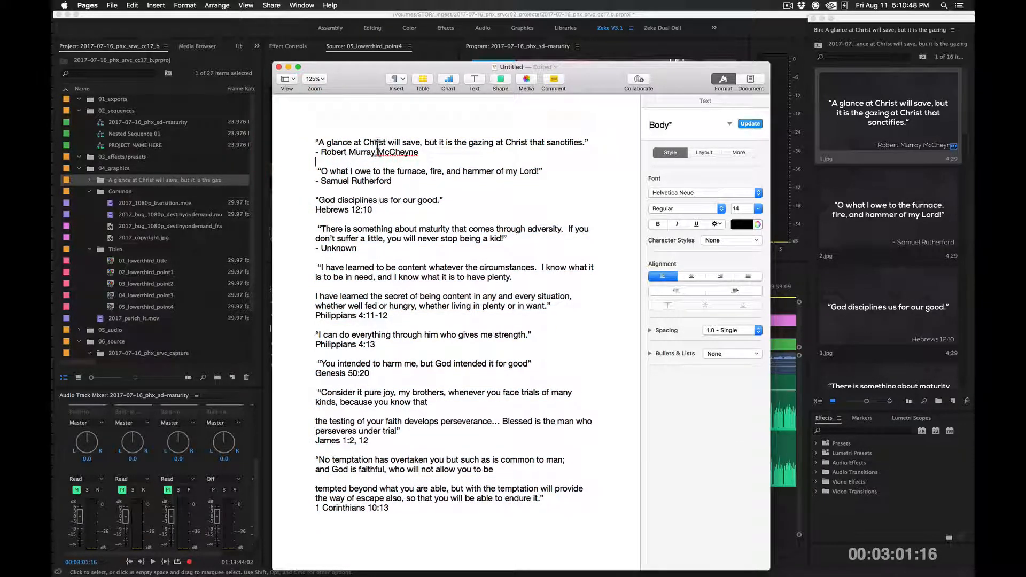
pyautogui.click(358, 141)
pyautogui.click(366, 154)
pyautogui.click(356, 171)
pyautogui.click(355, 179)
pyautogui.click(360, 197)
pyautogui.click(347, 211)
pyautogui.click(345, 235)
pyautogui.click(344, 247)
pyautogui.click(368, 267)
pyautogui.click(354, 297)
pyautogui.click(340, 315)
pyautogui.click(348, 344)
pyautogui.scroll(-1, 404, 483)
pyautogui.scroll(-10, 405, 486)
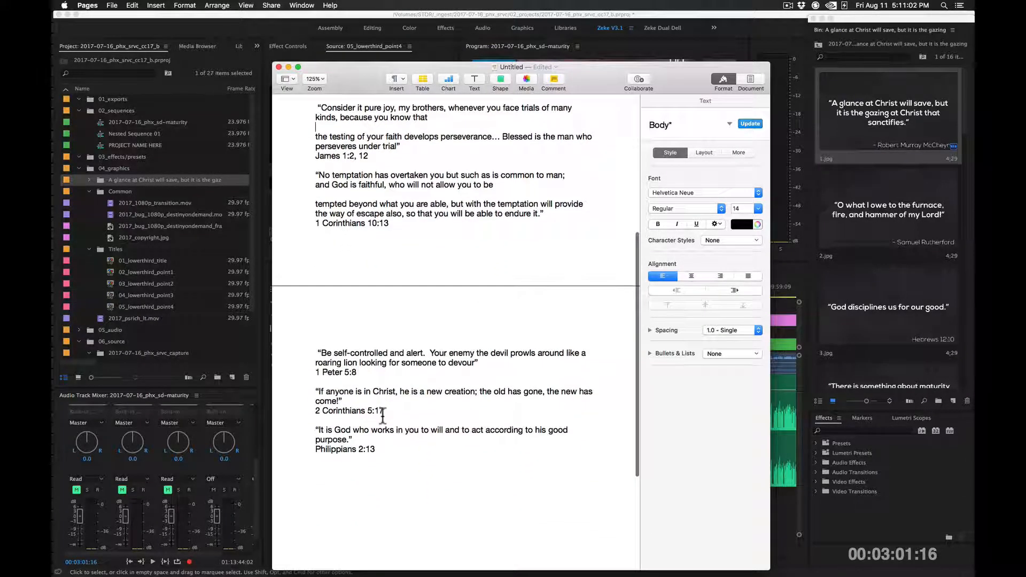
pyautogui.scroll(12, 396, 446)
pyautogui.scroll(-1, 403, 439)
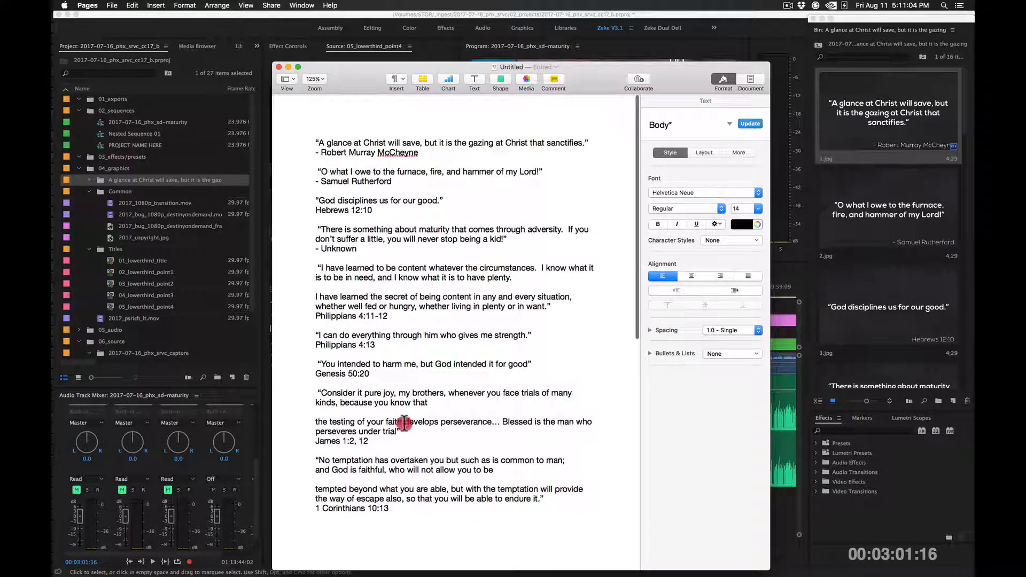
# Step: Copy all the document text and switch to ProPresenter
pyautogui.press('super+a')
pyautogui.press('super+c')
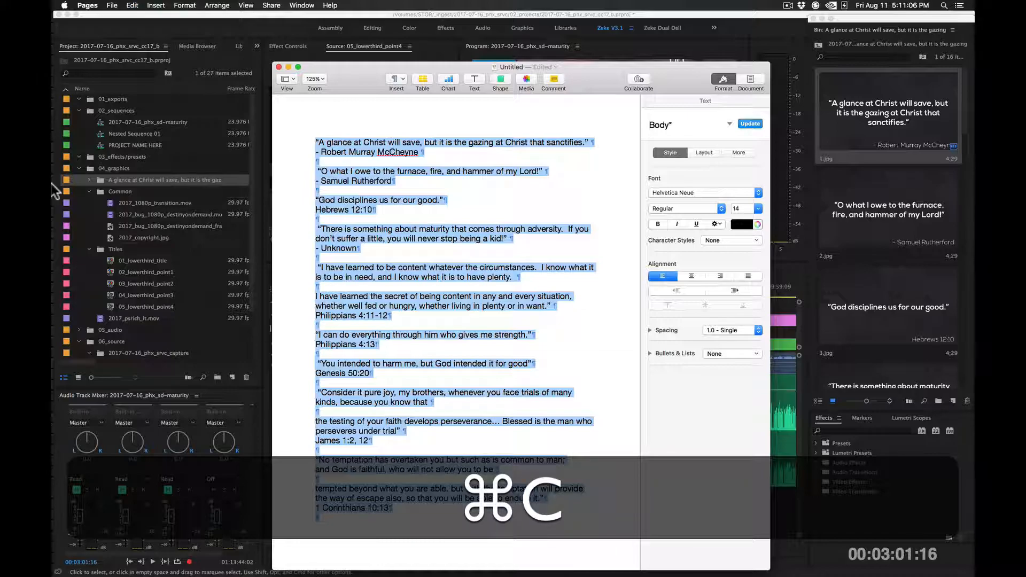
pyautogui.press('super+space')
pyautogui.write('pro')
pyautogui.press('Return')
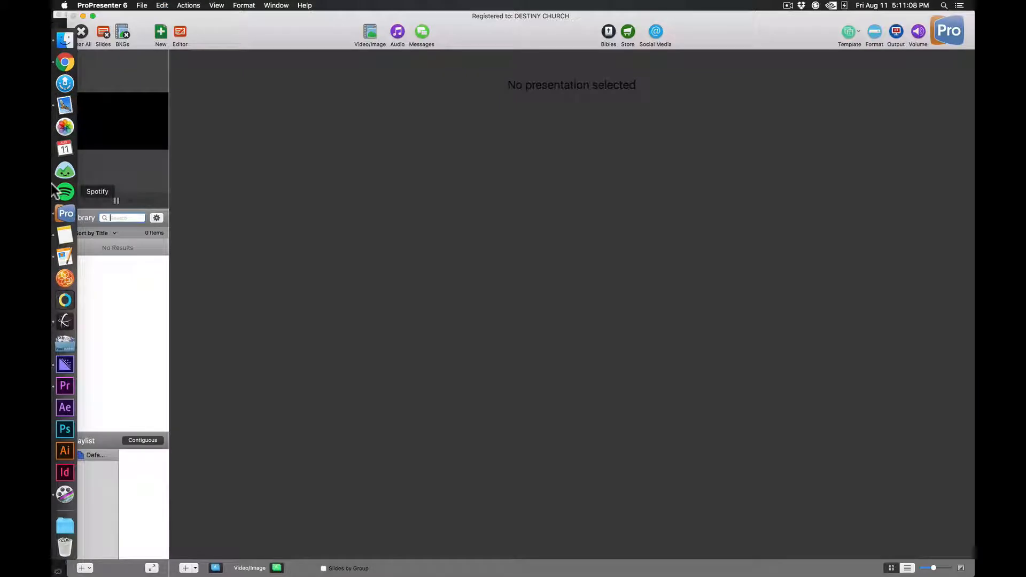
# Step: Import the clipboard text as 1920 x 1080 slides, one per paragraph break, with the 2017_destiny_sermon_edit Fullscreen Verse template, to Library Only
pyautogui.click(142, 5)
pyautogui.moveTo(163, 26)
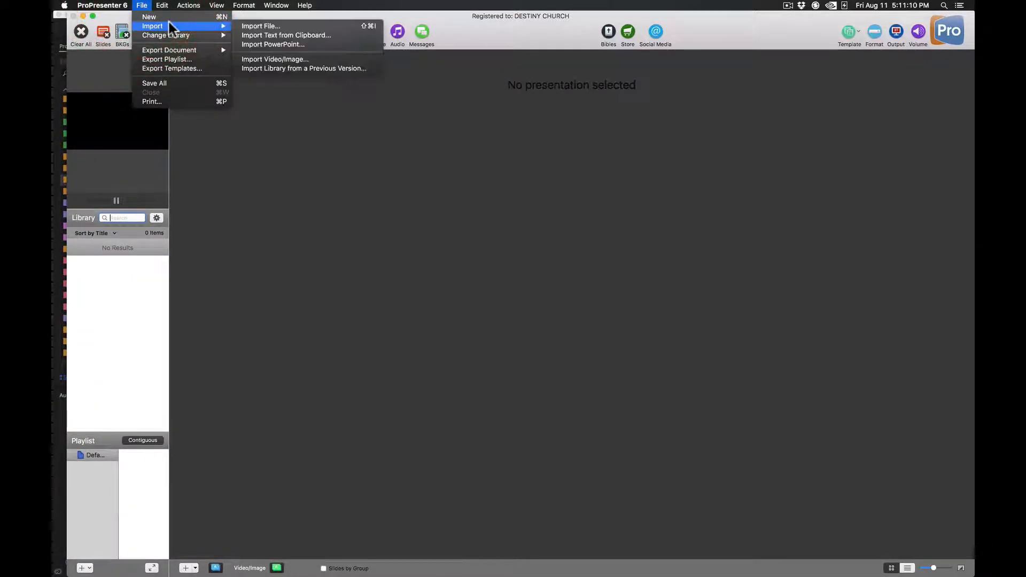
pyautogui.click(260, 35)
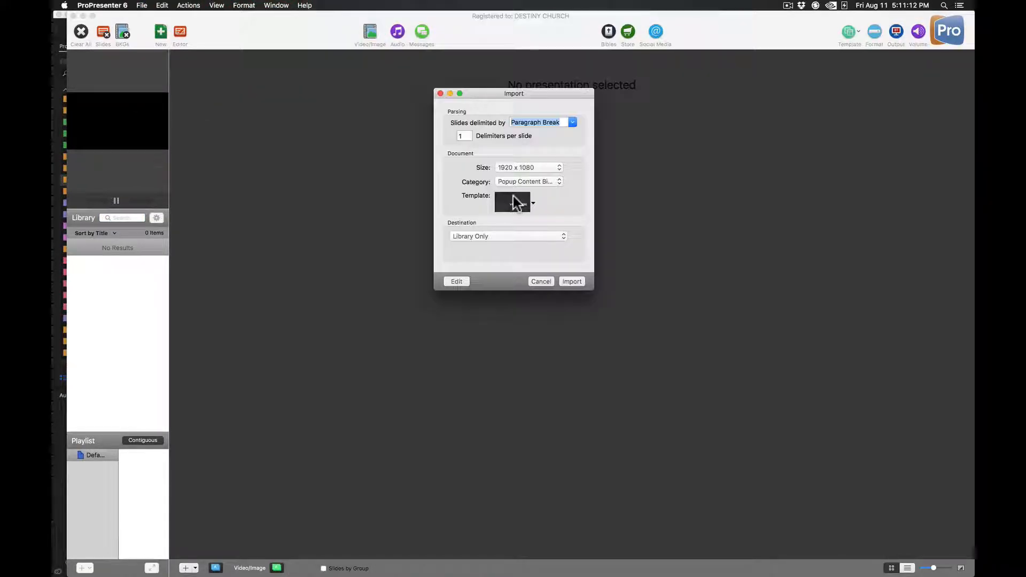
pyautogui.click(522, 167)
pyautogui.click(522, 170)
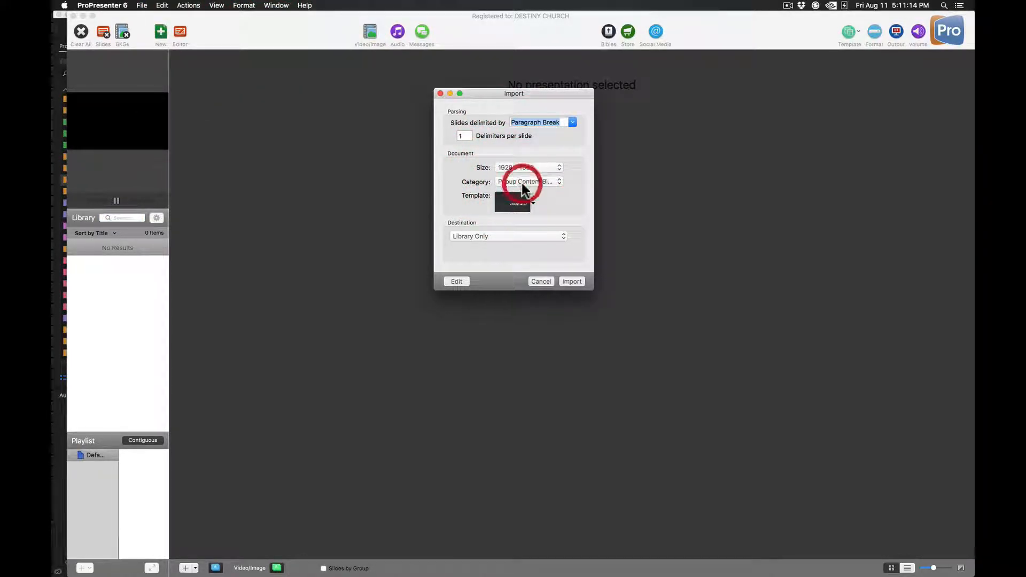
pyautogui.click(530, 203)
pyautogui.moveTo(606, 225)
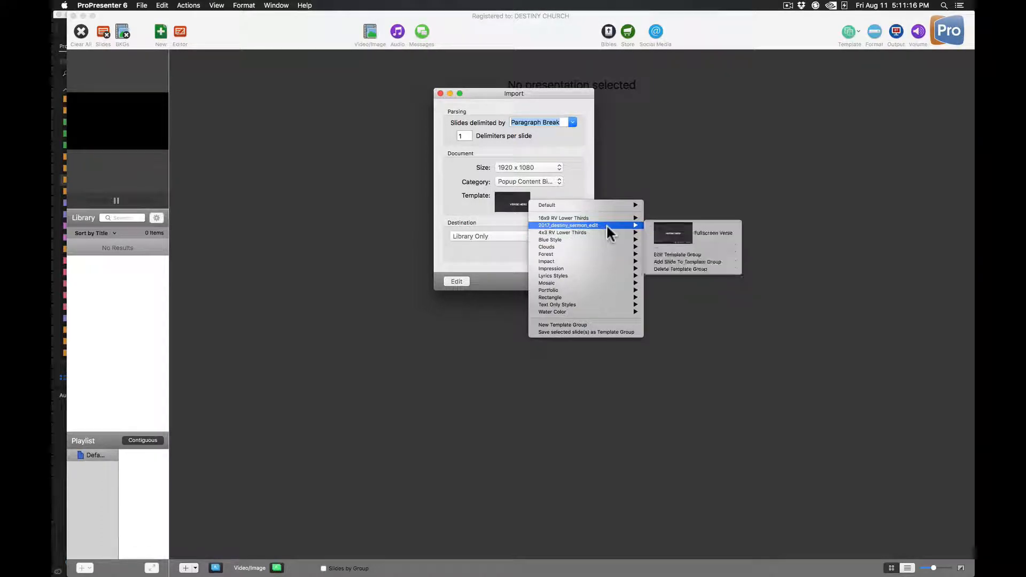
pyautogui.click(486, 249)
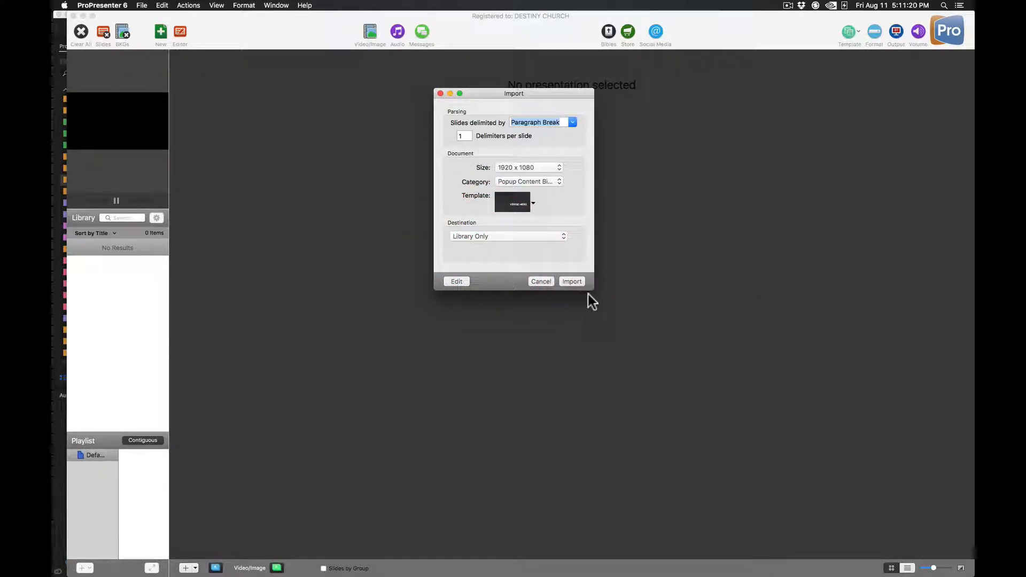
pyautogui.click(571, 282)
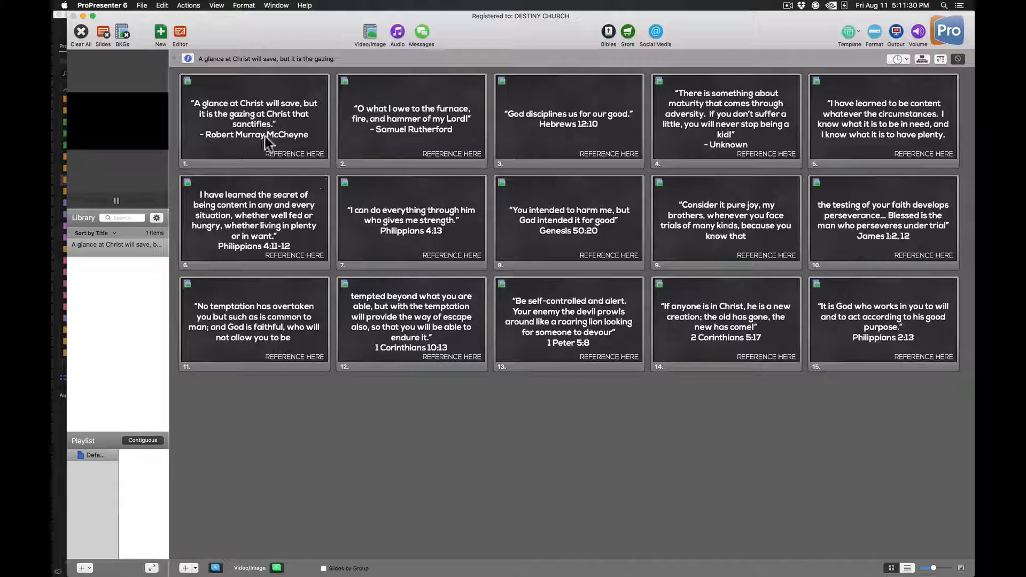
# Step: Open slide 1 for editing and cut the attribution line out of the "A glance at Christ" quote text
pyautogui.rightClick(258, 133)
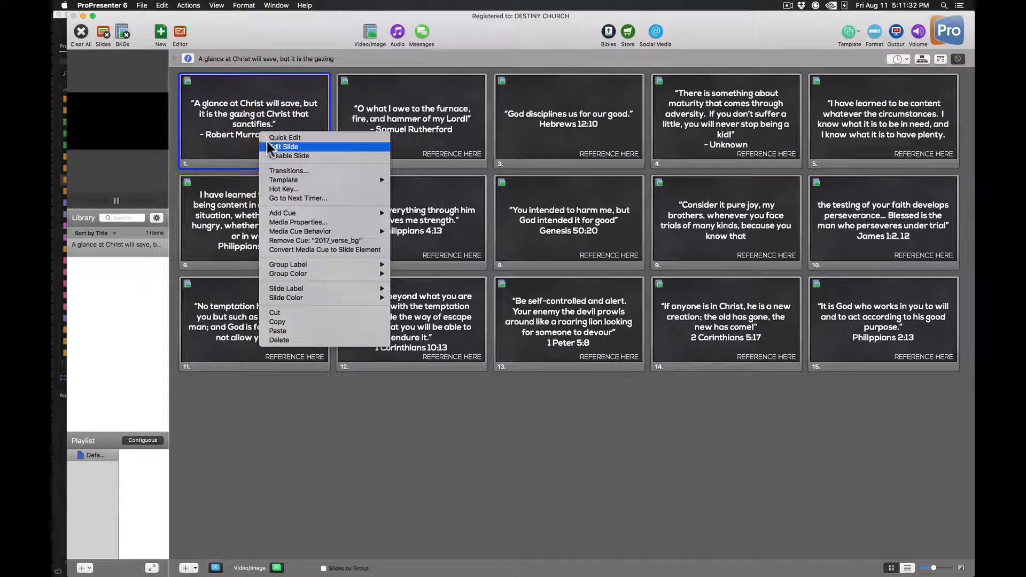
pyautogui.click(267, 142)
pyautogui.click(435, 392)
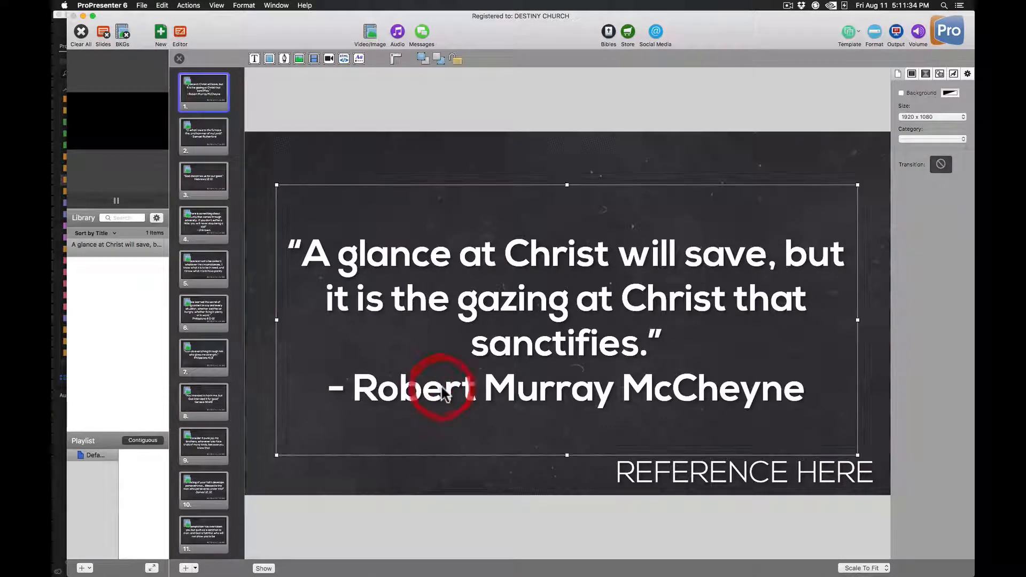
pyautogui.doubleClick(435, 390)
pyautogui.moveTo(315, 387); pyautogui.dragTo(889, 397)
pyautogui.press('super+x')
pyautogui.press('super+BackSpace')
# Step: Replace slide 1's "REFERENCE HERE" placeholder with the cut attribution, keeping the placeholder's text style
pyautogui.click(791, 472)
pyautogui.tripleClick(783, 472)
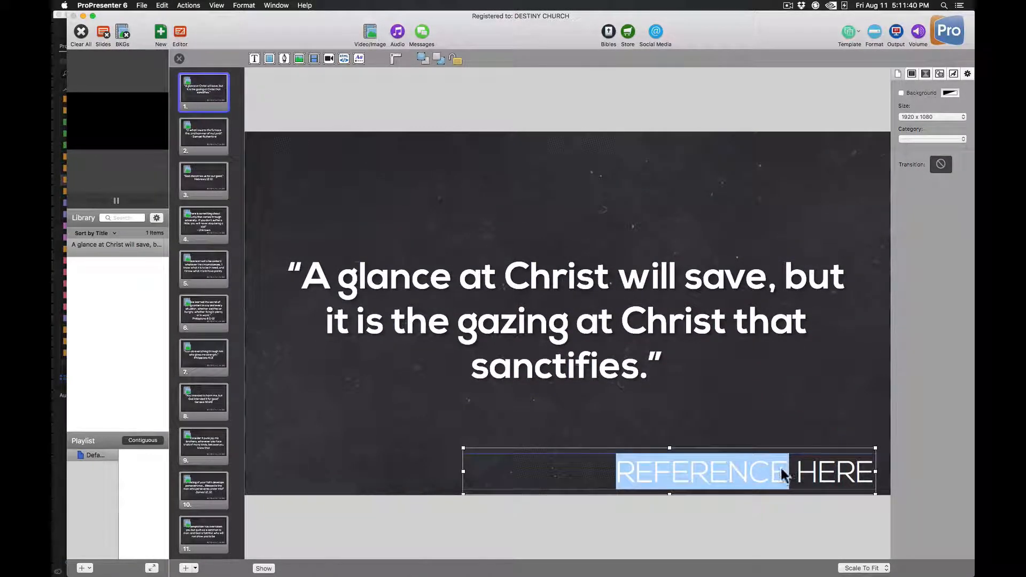
pyautogui.press('alt+shift+super+v')
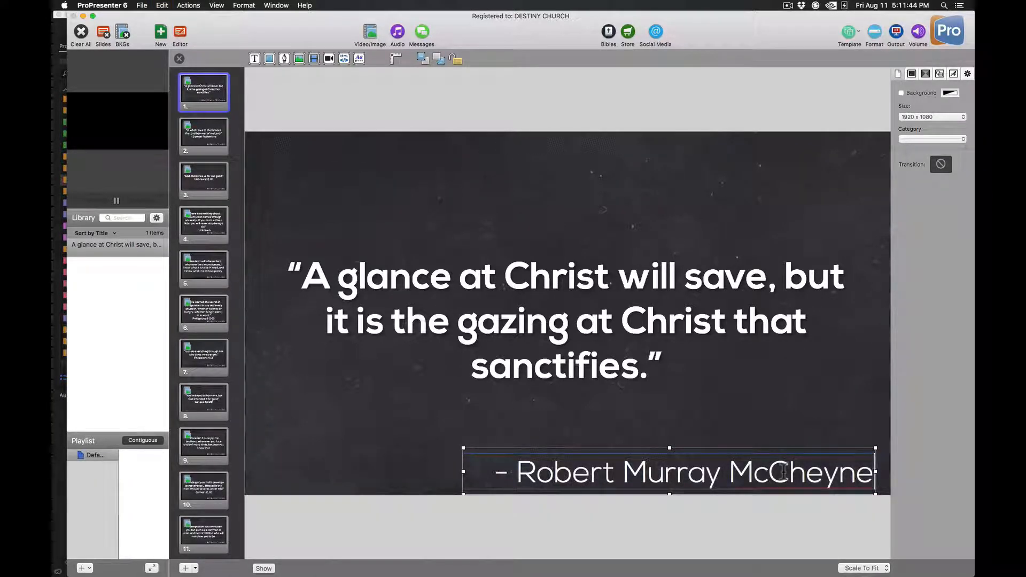
pyautogui.click(624, 546)
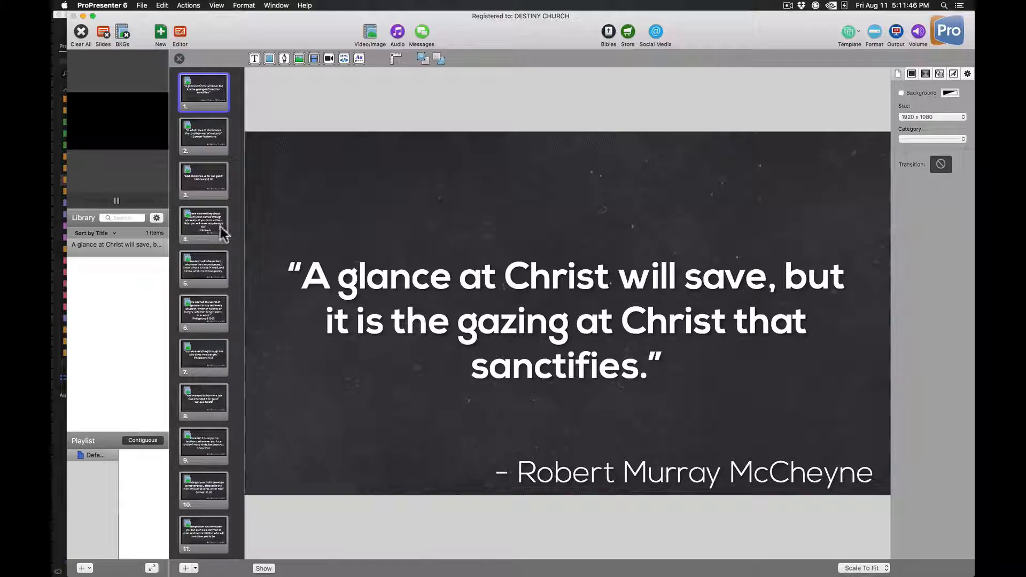
# Step: Move slide 2's attribution line out of the quote text and into the reference field, keeping the placeholder's text style
pyautogui.click(207, 140)
pyautogui.click(510, 369)
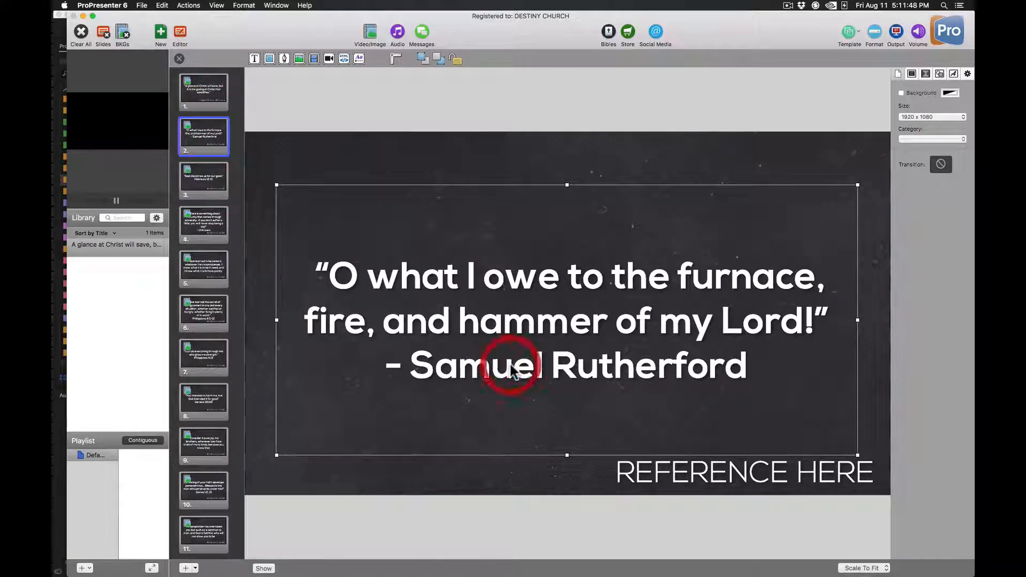
pyautogui.doubleClick(511, 368)
pyautogui.moveTo(387, 367); pyautogui.dragTo(876, 365)
pyautogui.press('super+x')
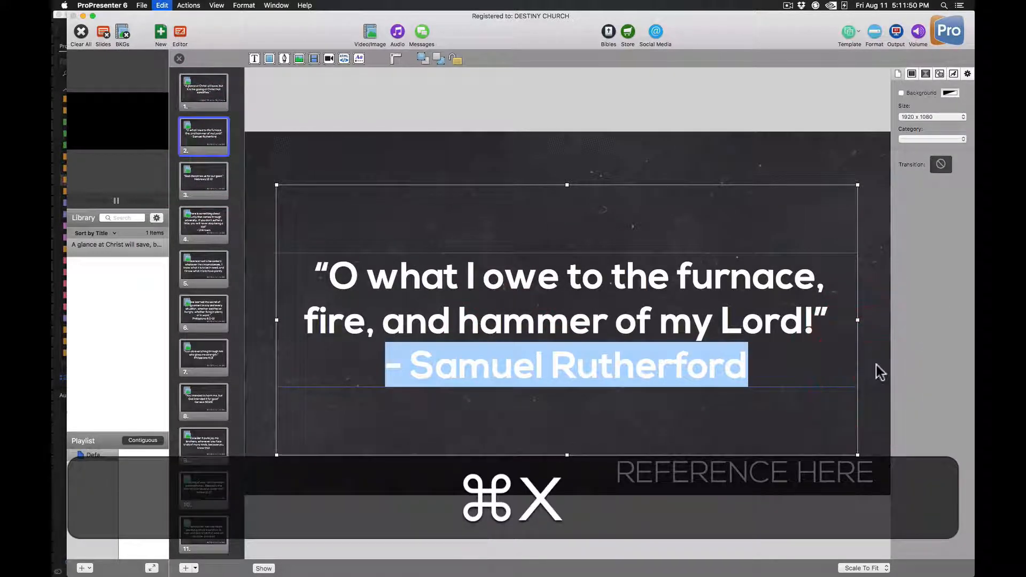
pyautogui.click(692, 475)
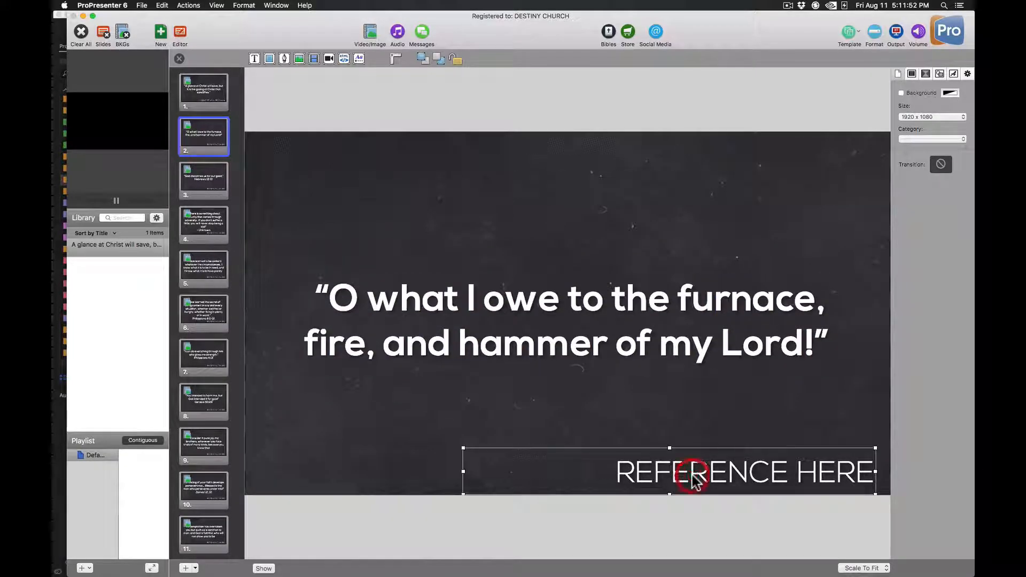
pyautogui.tripleClick(691, 473)
pyautogui.press('alt+shift+super+v')
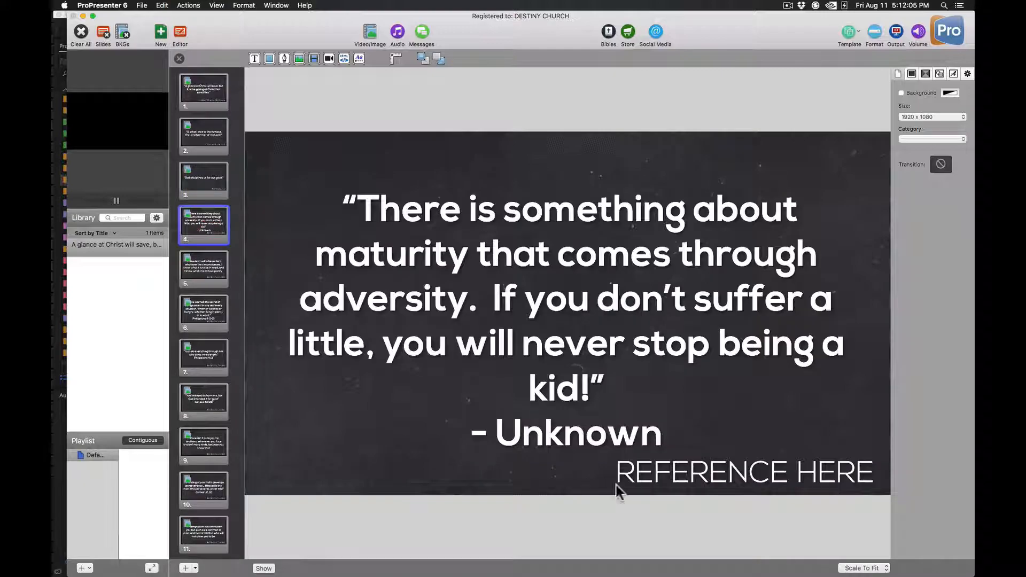
# Step: Move the "- Unknown" attribution from slide 4's quote text into its reference field, keeping the placeholder's text style
pyautogui.tripleClick(566, 434)
pyautogui.press('super+x')
pyautogui.tripleClick(737, 469)
pyautogui.press('alt+shift+super+v')
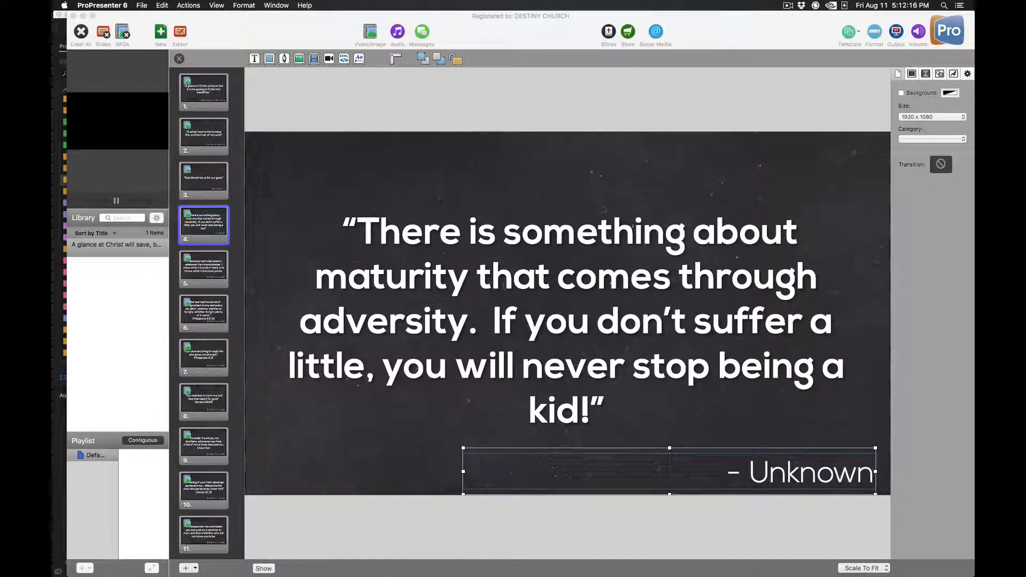
# Step: Shrink slide 4's quote text until it wraps onto four lines, with "never stop being a kid!" as the last line
pyautogui.click(562, 385)
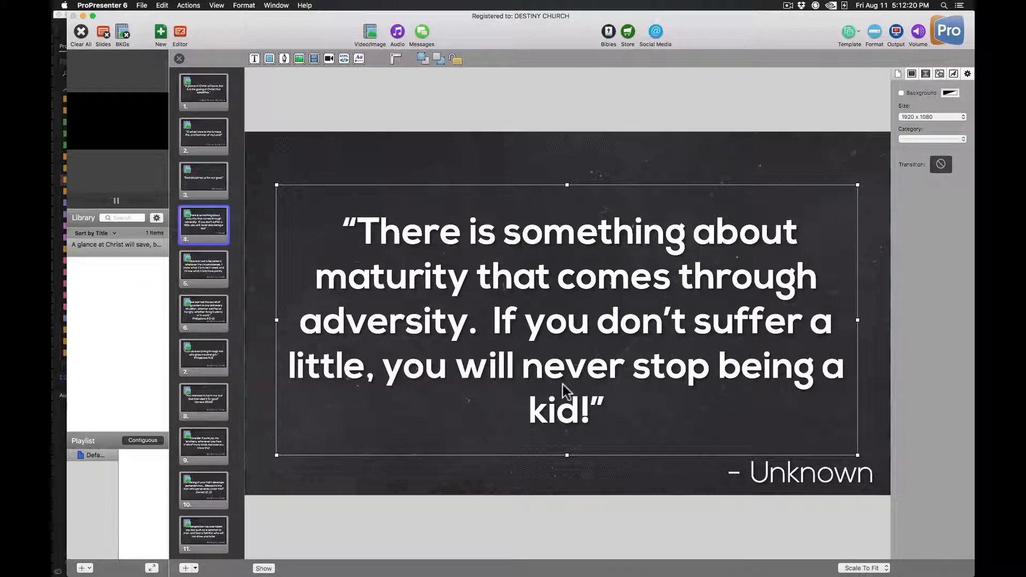
pyautogui.press('super+minus')
pyautogui.press('super+minus')
pyautogui.press('super+minus')
pyautogui.press('super+minus')
pyautogui.press('super+minus')
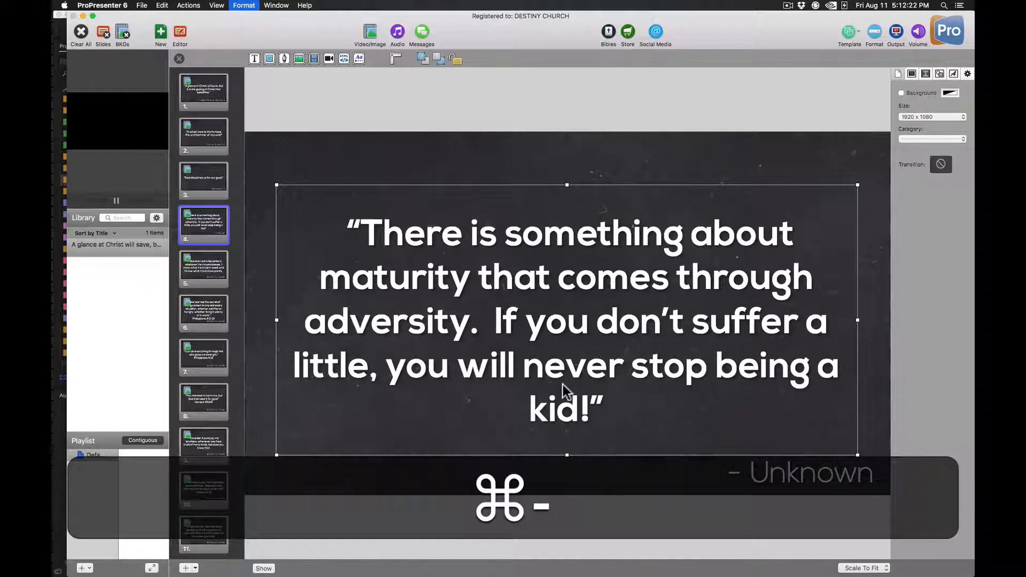
pyautogui.press('super+minus')
pyautogui.press('super+minus')
pyautogui.press('super+minus')
pyautogui.press('super+minus')
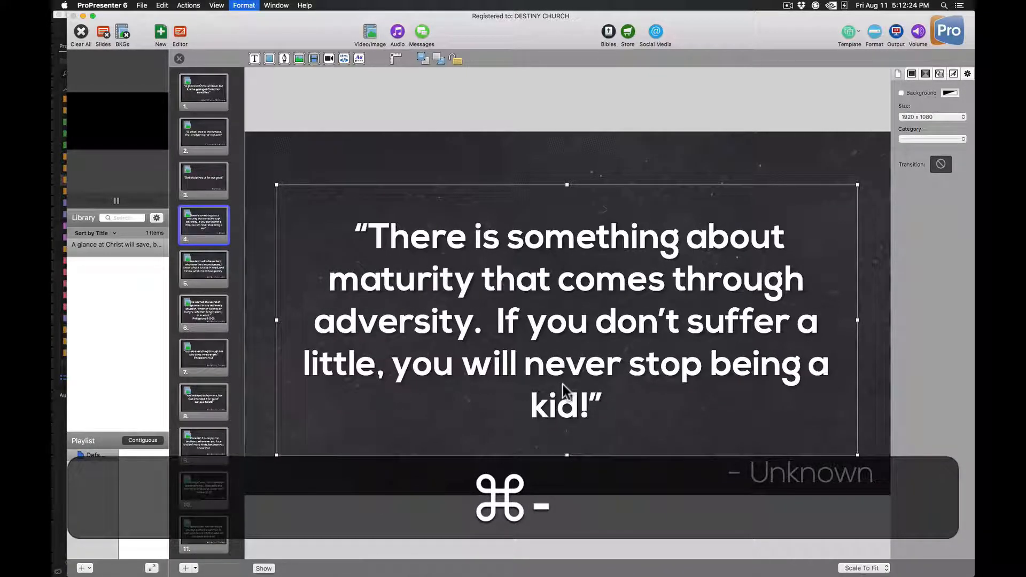
pyautogui.press('super+minus')
pyautogui.press('super+minus')
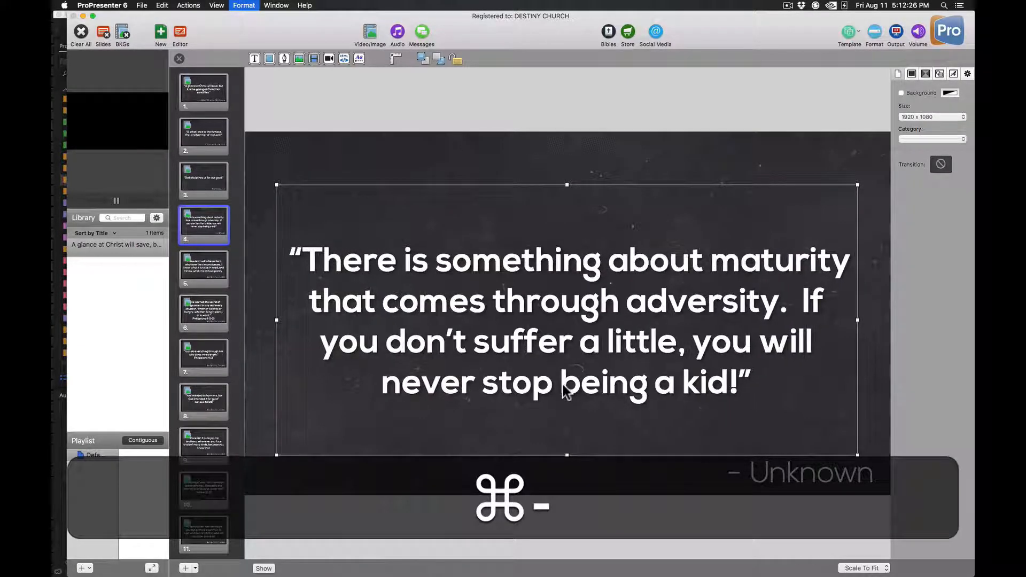
pyautogui.press('super+equal')
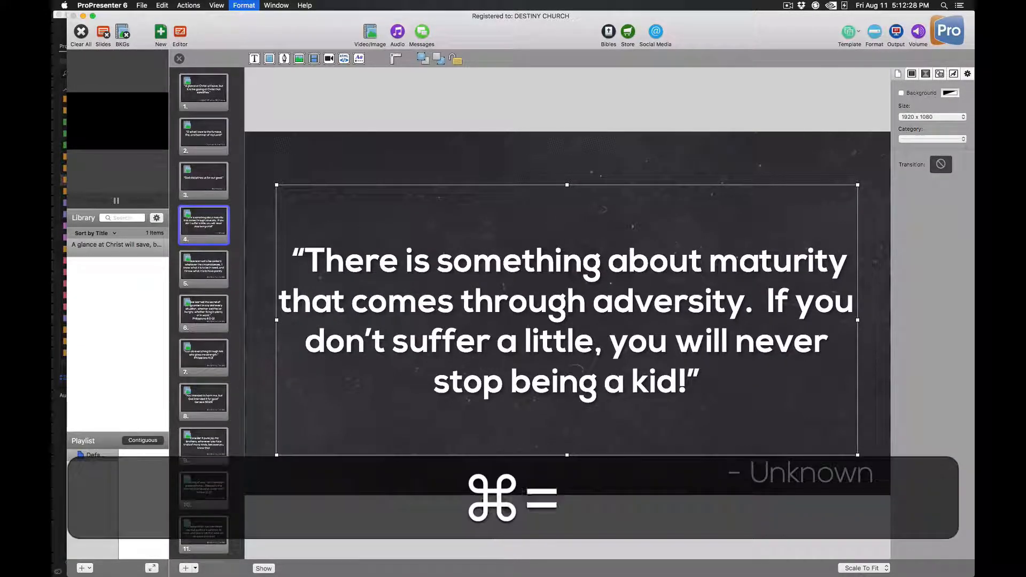
pyautogui.click(204, 224)
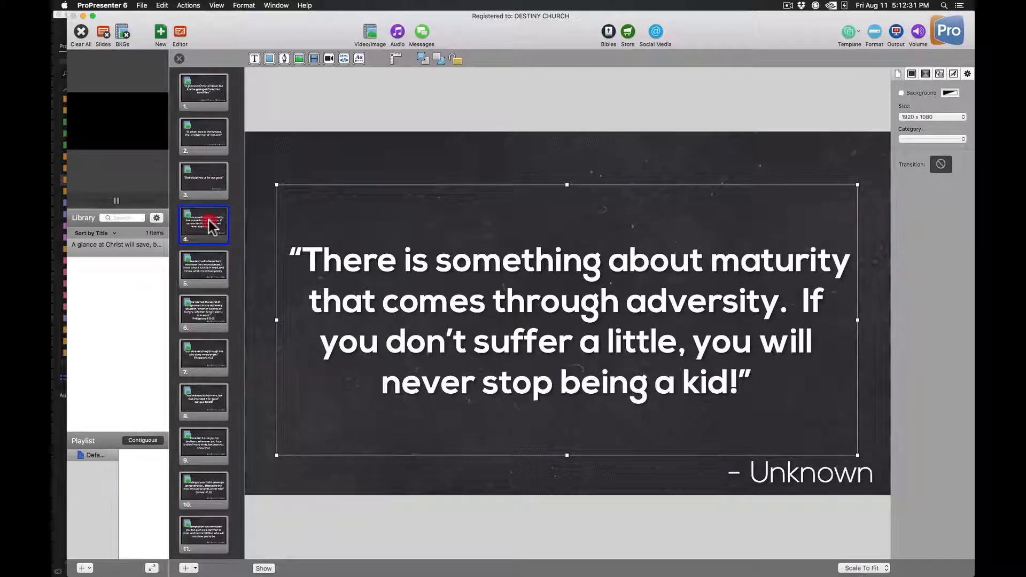
# Step: Move "Philippians 4:11-12" out of slide 6's verse text and into the reference fields of slides 5 and 6
pyautogui.click(200, 266)
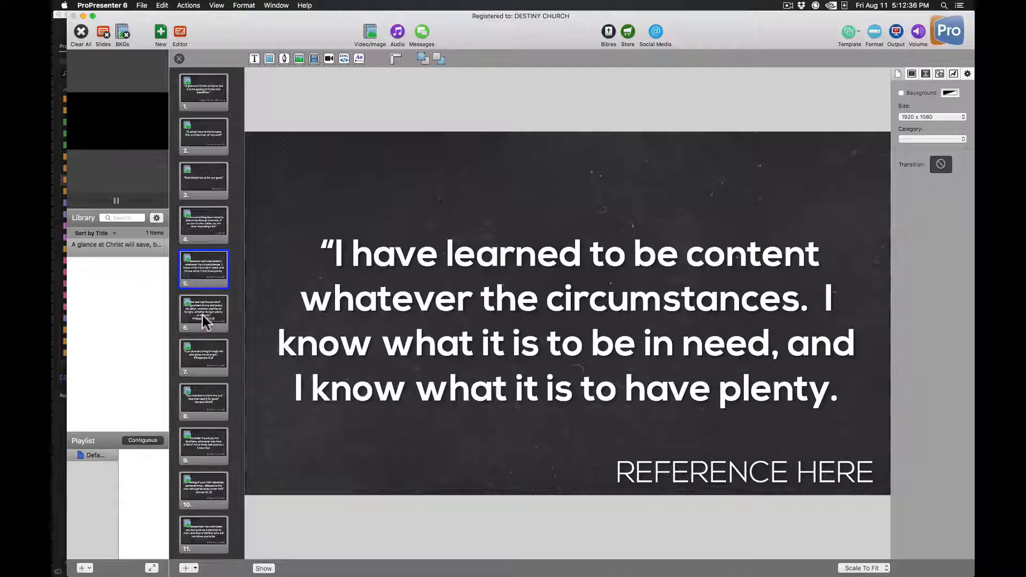
pyautogui.click(224, 320)
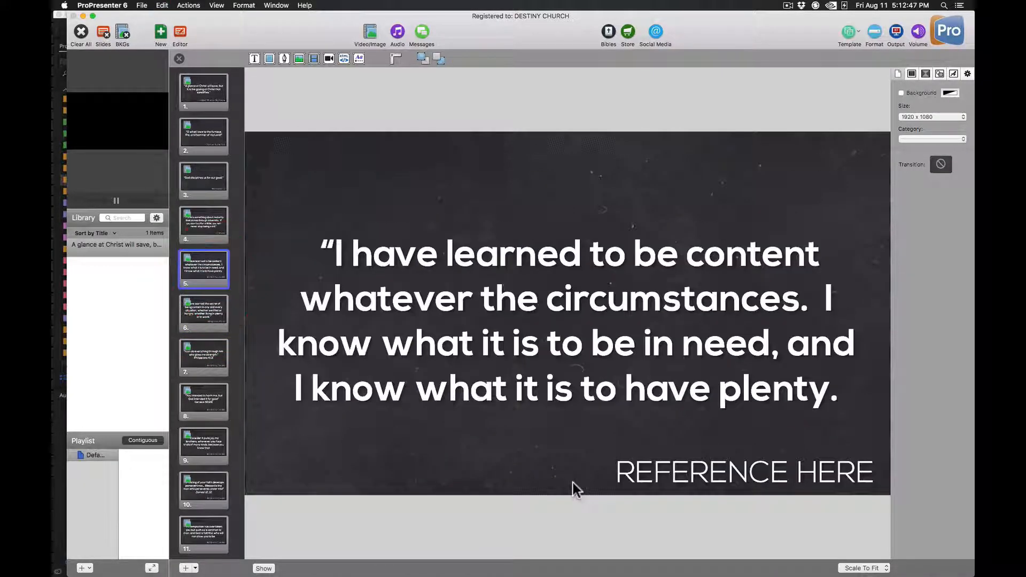
pyautogui.click(573, 483)
pyautogui.press('alt+shift+super+v')
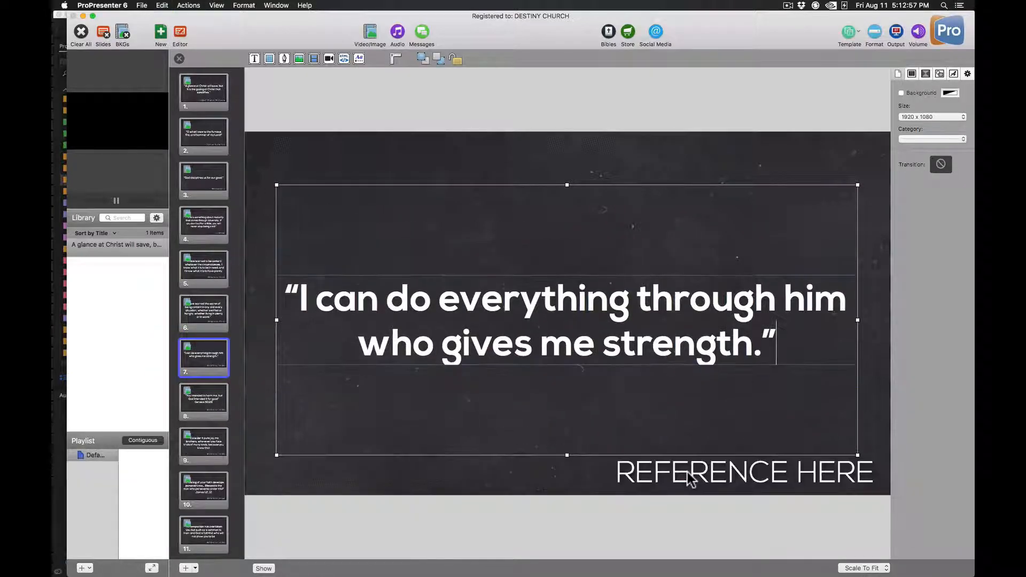
# Step: Fill the reference fields of slides 7, 8 and 9 with Philippians 4:13, Genesis 50:20 and James 1:2, 12, keeping the placeholder style
pyautogui.press('alt+shift+super+v')
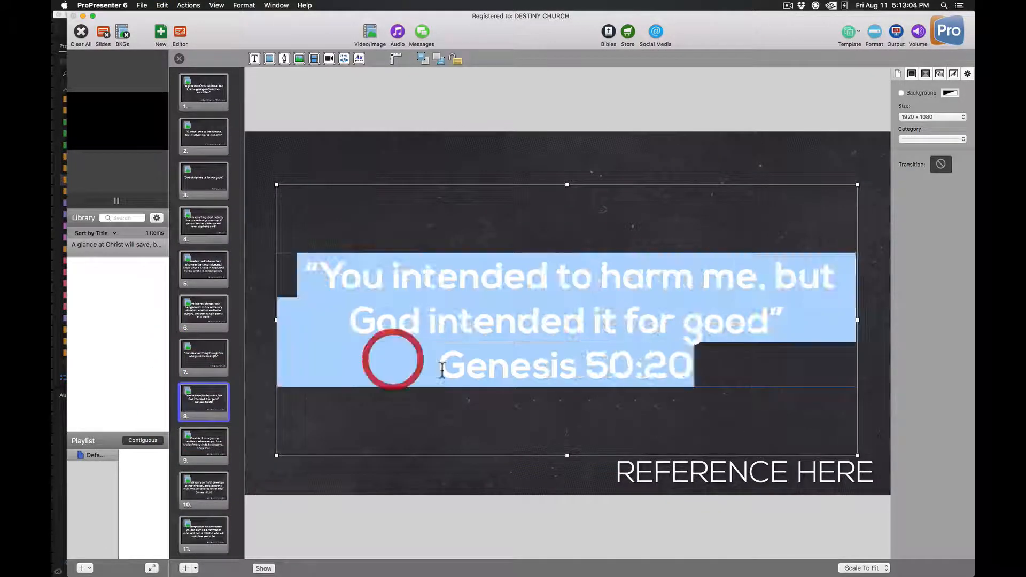
pyautogui.click(724, 474)
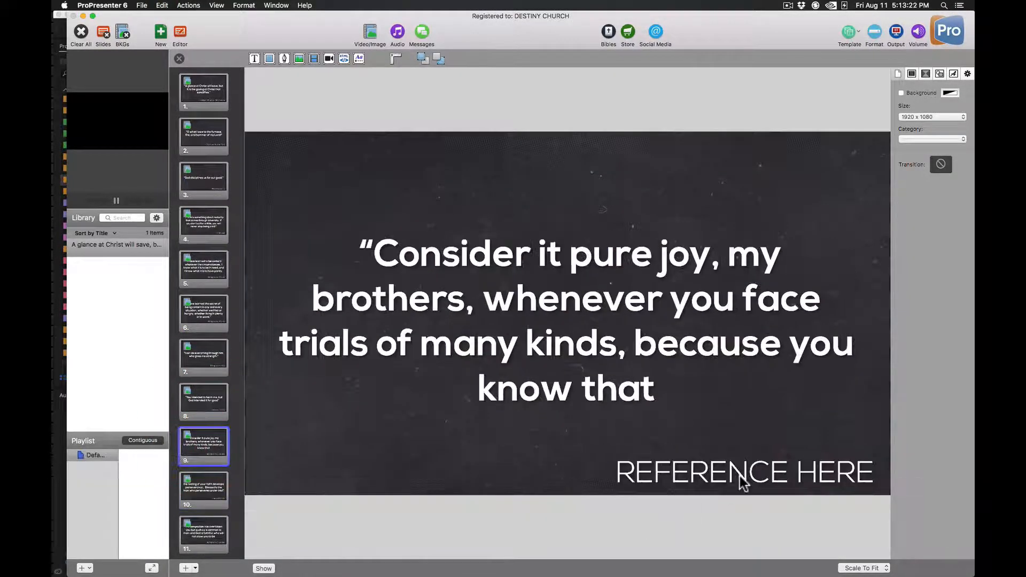
pyautogui.click(739, 476)
pyautogui.press('alt+shift+super+v')
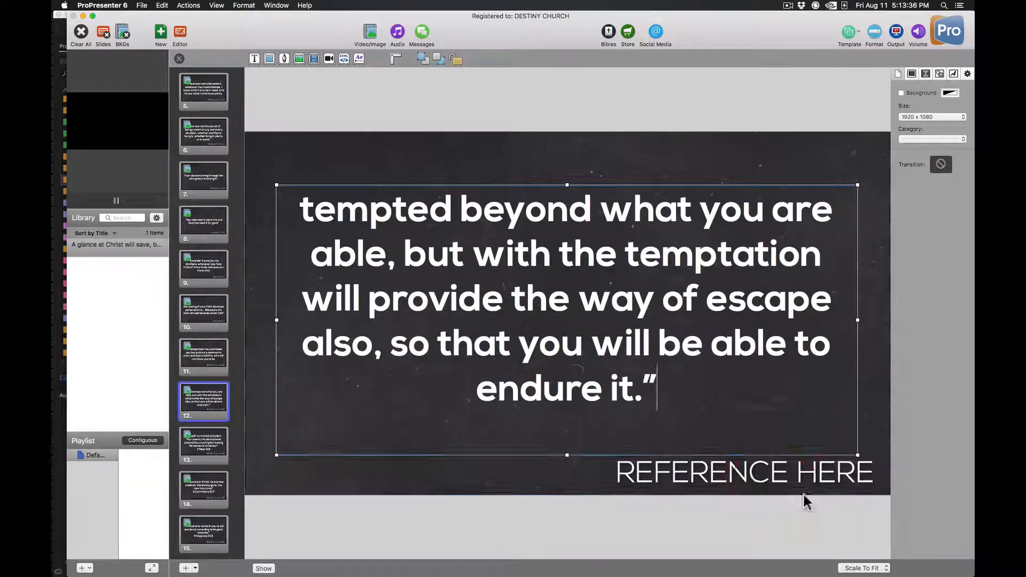
# Step: Replace the "REFERENCE HERE" placeholders on slides 12 and 11 with the cut "1 Corinthians 10:13", keeping the placeholder's text style
pyautogui.click(802, 492)
pyautogui.press('alt+shift+super+v')
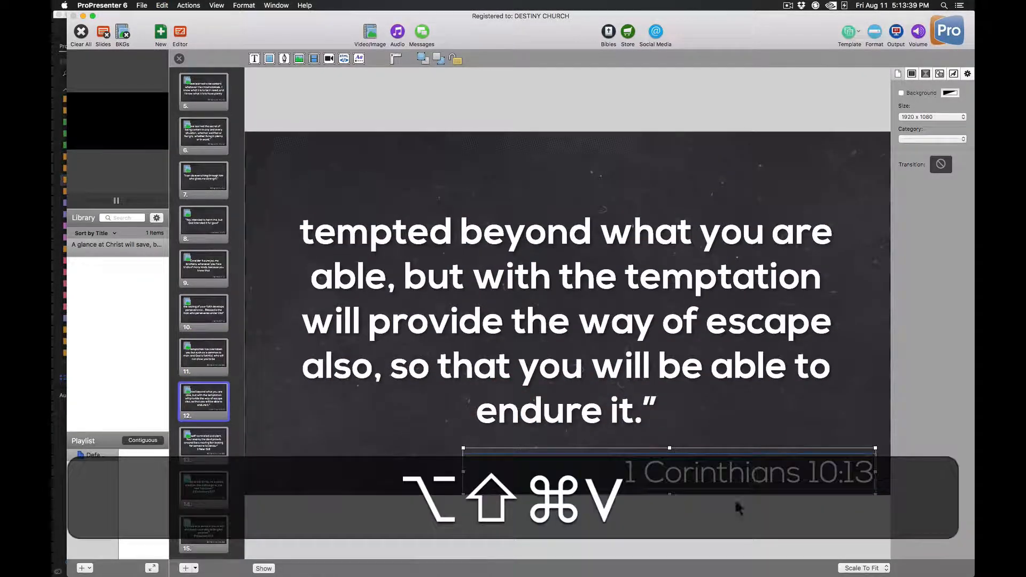
pyautogui.click(203, 354)
pyautogui.click(729, 480)
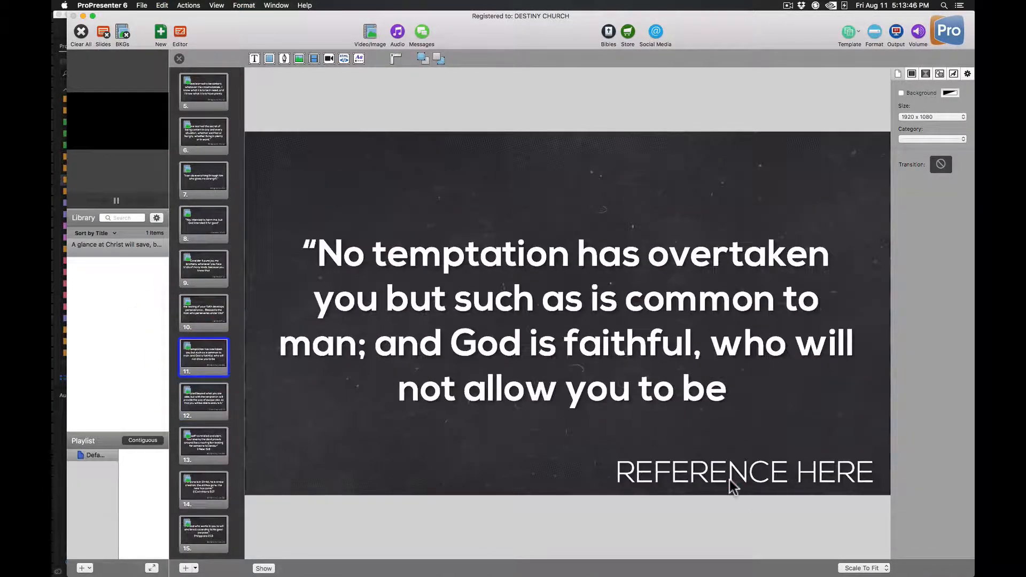
pyautogui.press('alt+shift+super+v')
# Step: Move "1 Peter 5:8" from slide 13's verse text into its reference field and remove the leftover empty line
pyautogui.click(204, 444)
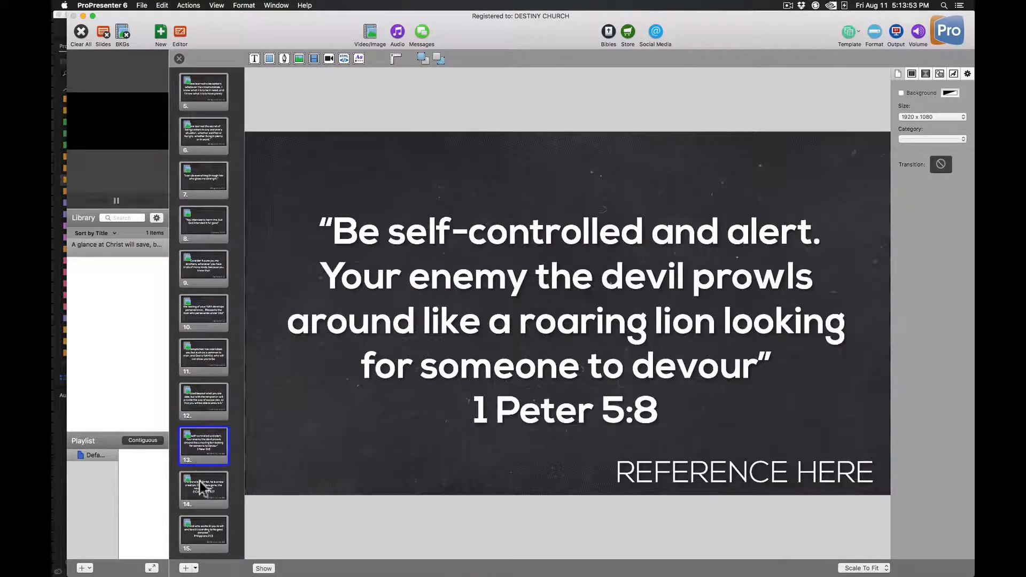
pyautogui.tripleClick(787, 413)
pyautogui.press('super+x')
pyautogui.press('BackSpace')
pyautogui.tripleClick(774, 474)
pyautogui.press('alt+shift+super+v')
# Step: Move "2 Corinthians 5:17" from slide 14's verse text into its reference field and remove the leftover empty line
pyautogui.click(203, 487)
pyautogui.tripleClick(549, 389)
pyautogui.press('super+x')
pyautogui.press('BackSpace')
pyautogui.tripleClick(750, 482)
pyautogui.press('alt+shift+super+v')
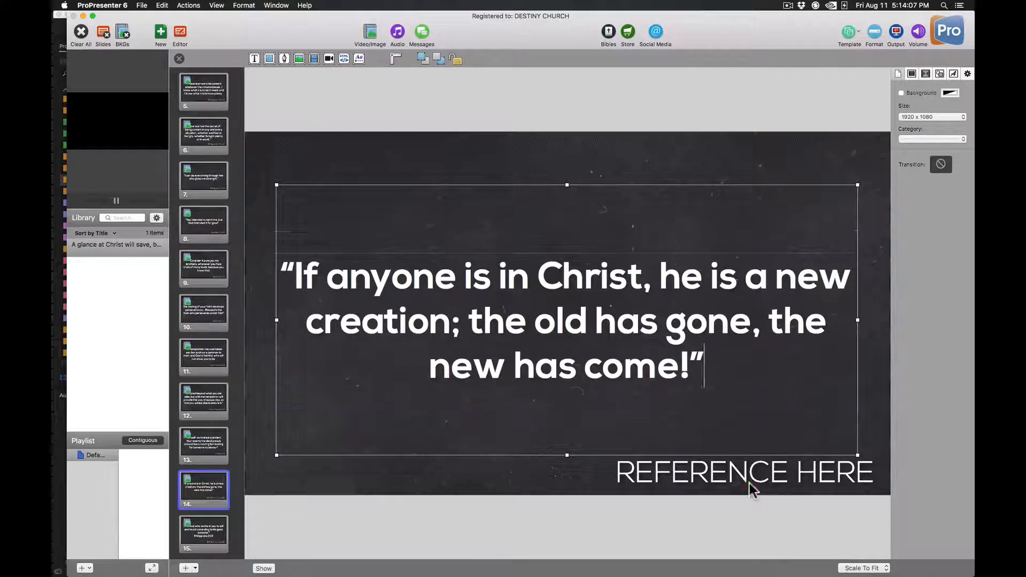
# Step: Move "Philippians 2:13" from slide 15's verse text into its reference field, keeping the placeholder's text style
pyautogui.click(204, 531)
pyautogui.tripleClick(511, 394)
pyautogui.press('super+x')
pyautogui.tripleClick(788, 481)
pyautogui.press('alt+shift+super+v')
# Step: Insert a line break before "his good purpose." on slide 15 and return to the slide overview
pyautogui.click(504, 344)
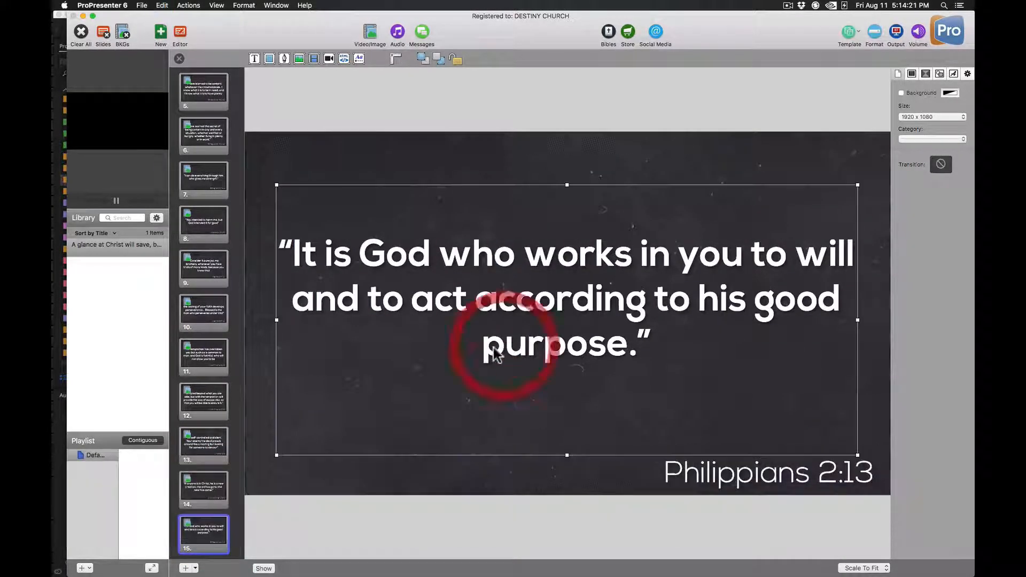
pyautogui.click(699, 301)
pyautogui.press('Return')
pyautogui.click(508, 534)
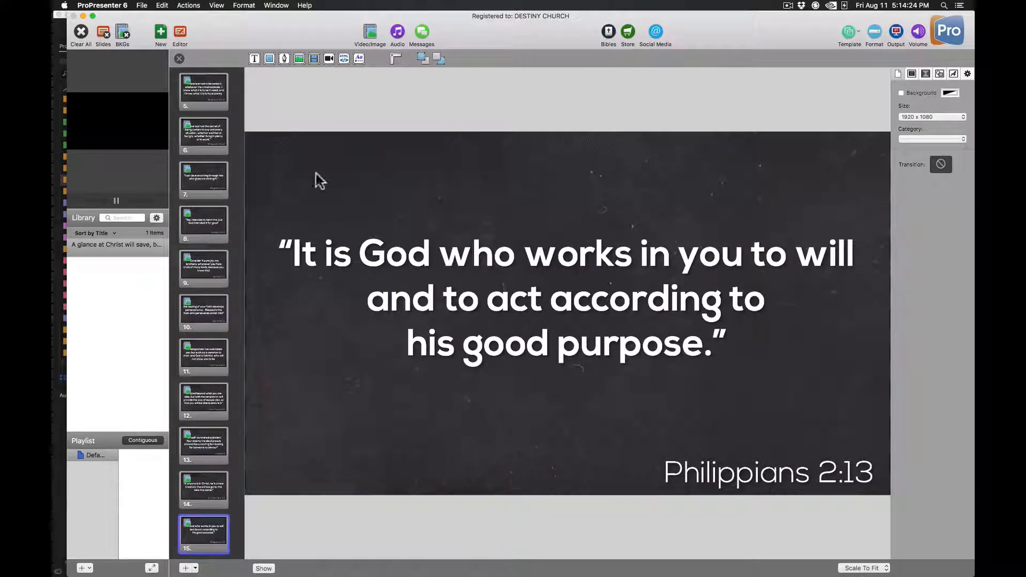
pyautogui.click(179, 58)
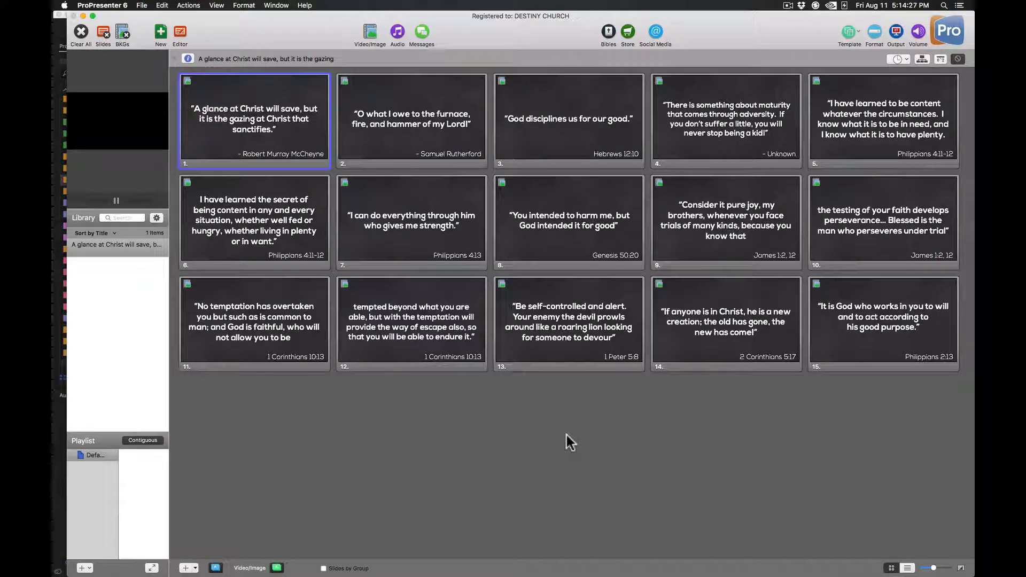
# Step: Insert a line break before "that sanctifies." in slide 1's quote and return to the slide overview
pyautogui.rightClick(270, 139)
pyautogui.click(283, 144)
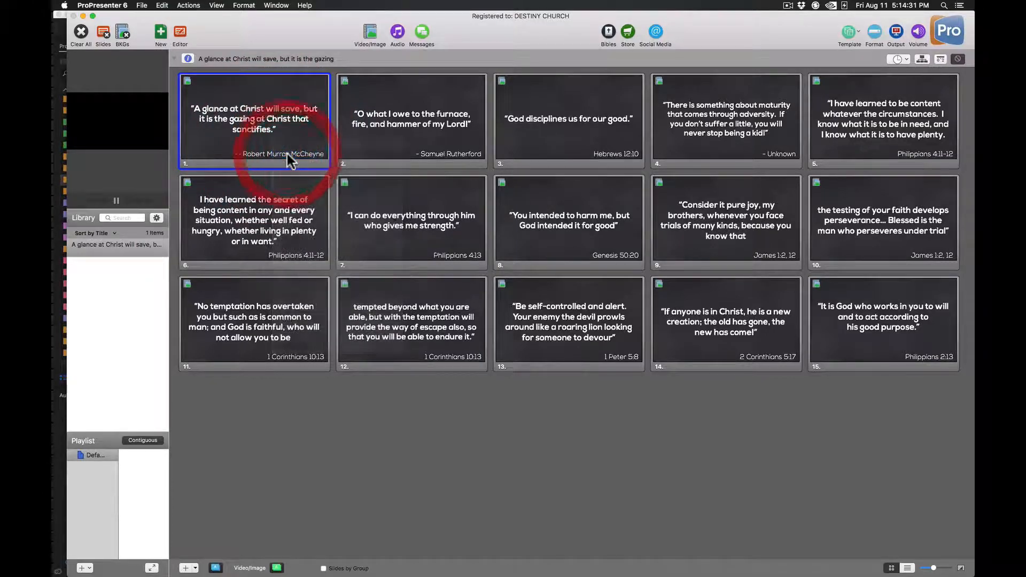
pyautogui.click(736, 323)
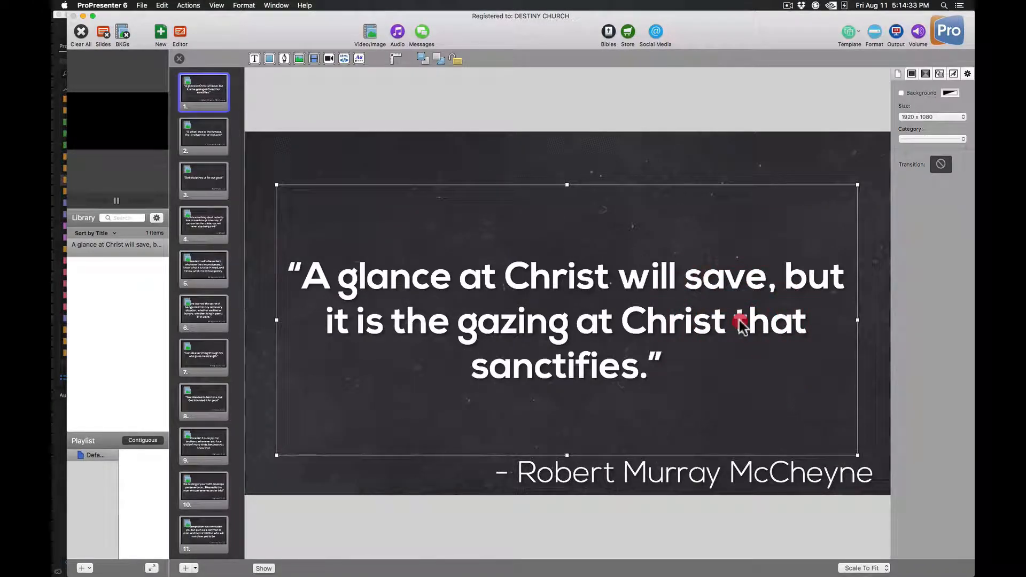
pyautogui.click(736, 322)
pyautogui.press('Return')
pyautogui.click(454, 535)
pyautogui.click(179, 58)
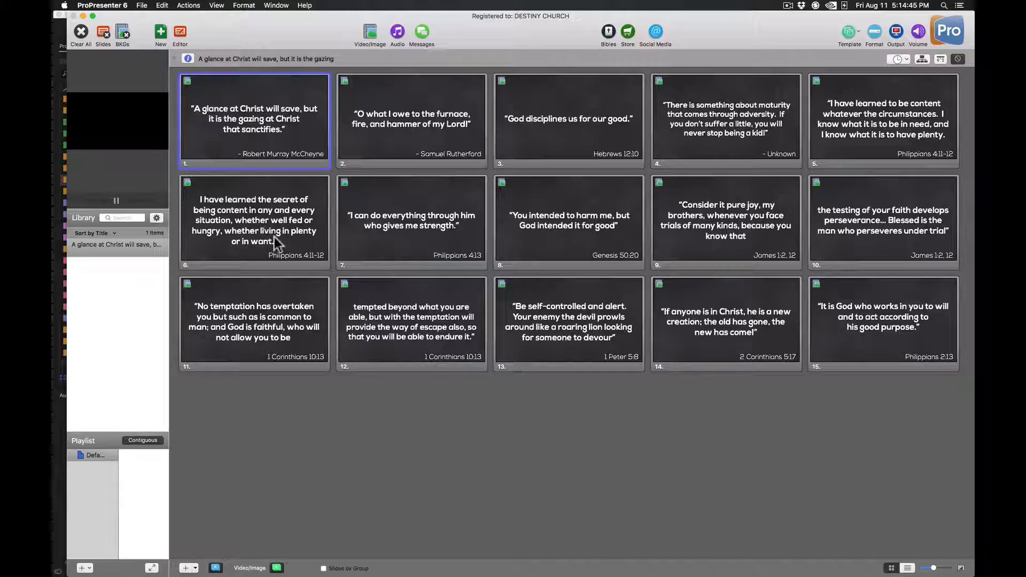
# Step: Open slide 6 for editing and split it into two slides just before "whether well fed or hungry"
pyautogui.rightClick(236, 221)
pyautogui.click(256, 236)
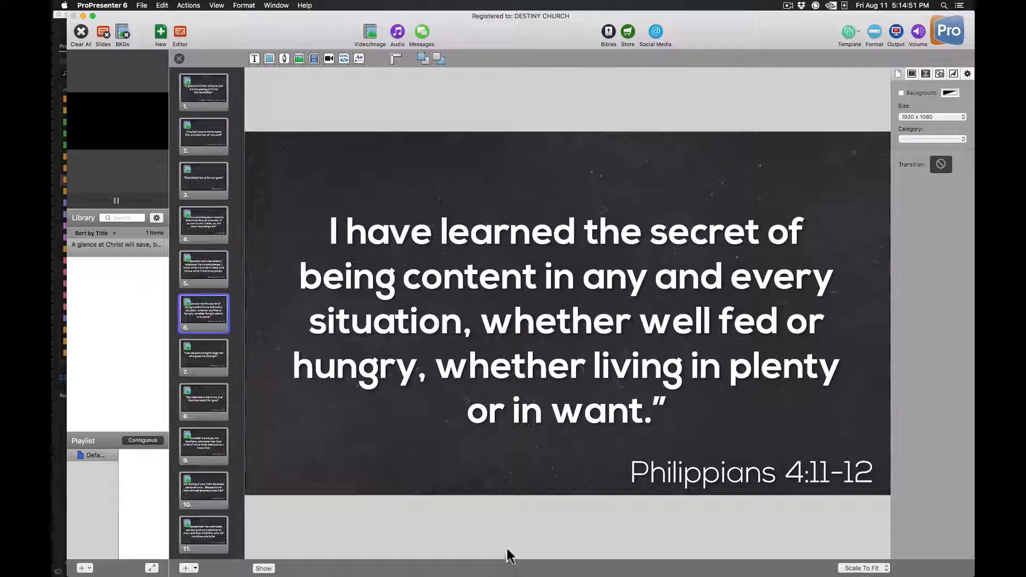
pyautogui.click(486, 323)
pyautogui.doubleClick(482, 327)
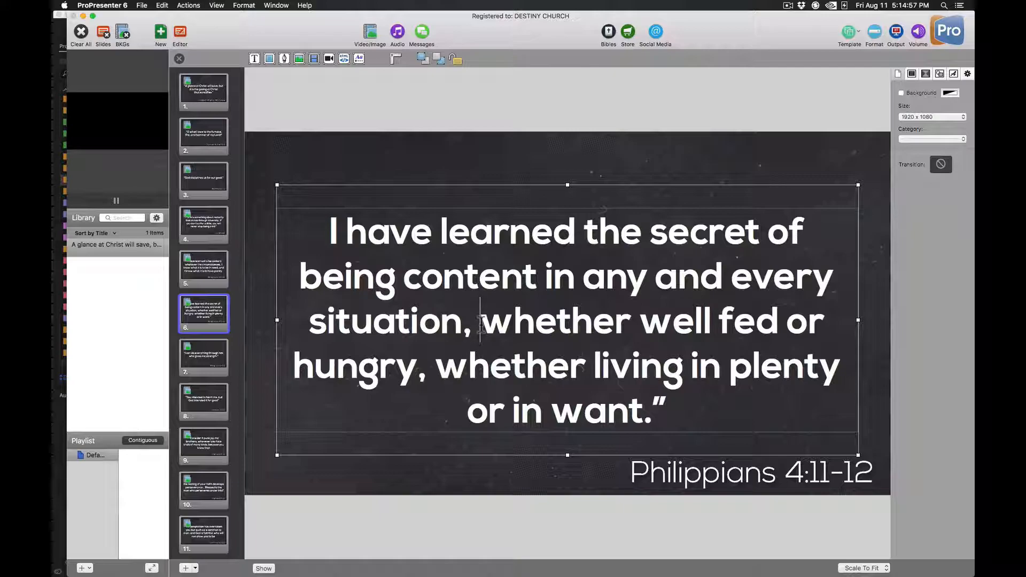
pyautogui.hotkey('alt', 'Return')
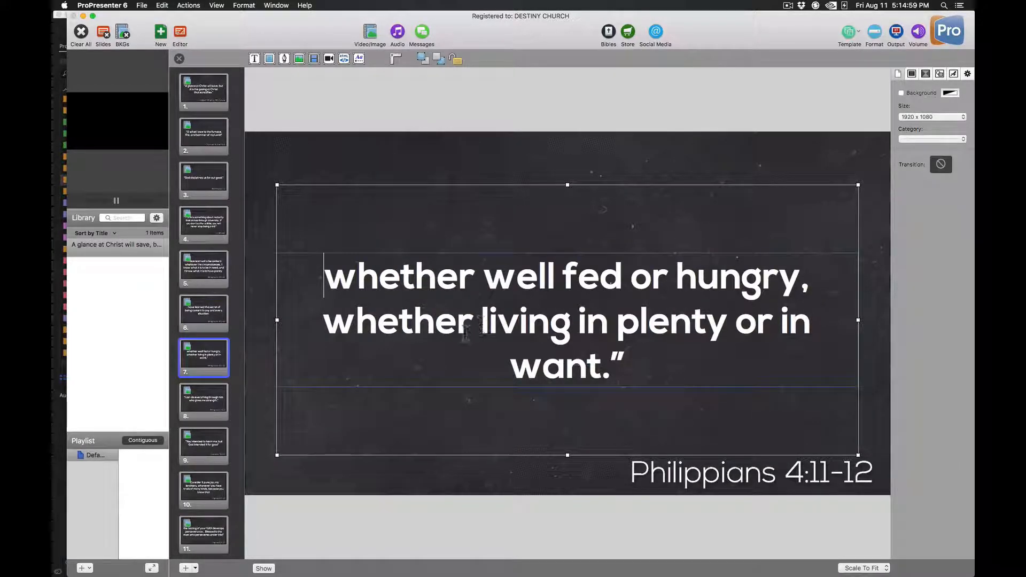
# Step: Insert a line break before "every situation," in slide 6's verse text
pyautogui.click(213, 314)
pyautogui.click(739, 322)
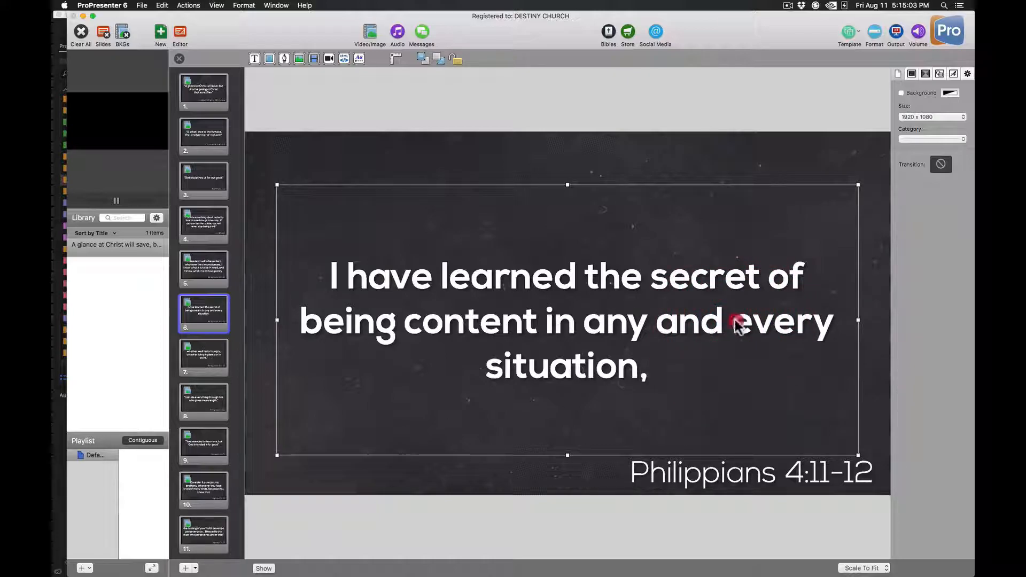
pyautogui.click(679, 320)
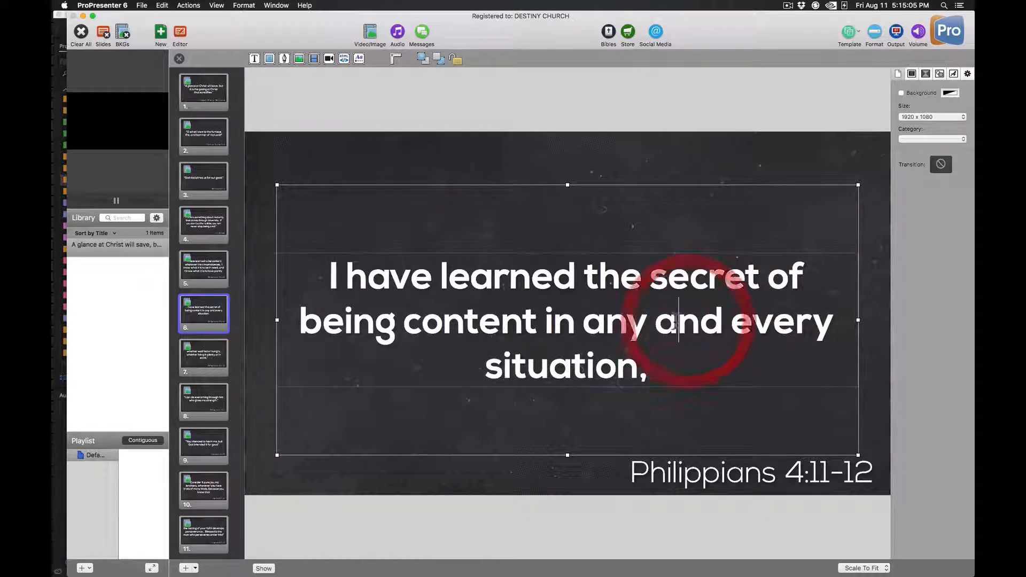
pyautogui.click(730, 320)
pyautogui.press('Return')
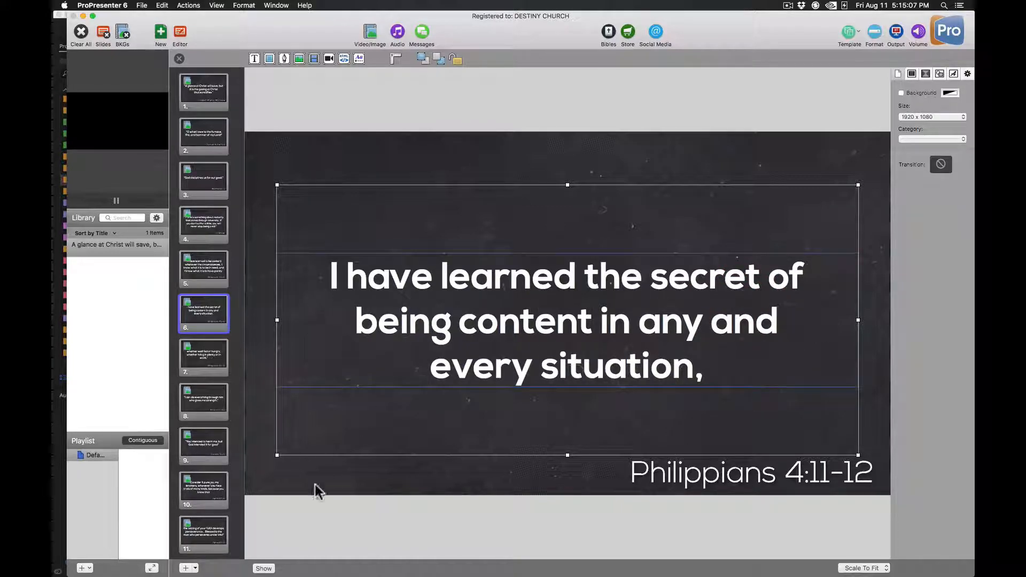
pyautogui.click(401, 516)
# Step: Insert a line break before "or in want." in slide 7's verse text
pyautogui.click(210, 357)
pyautogui.click(726, 321)
pyautogui.click(737, 323)
pyautogui.press('Return')
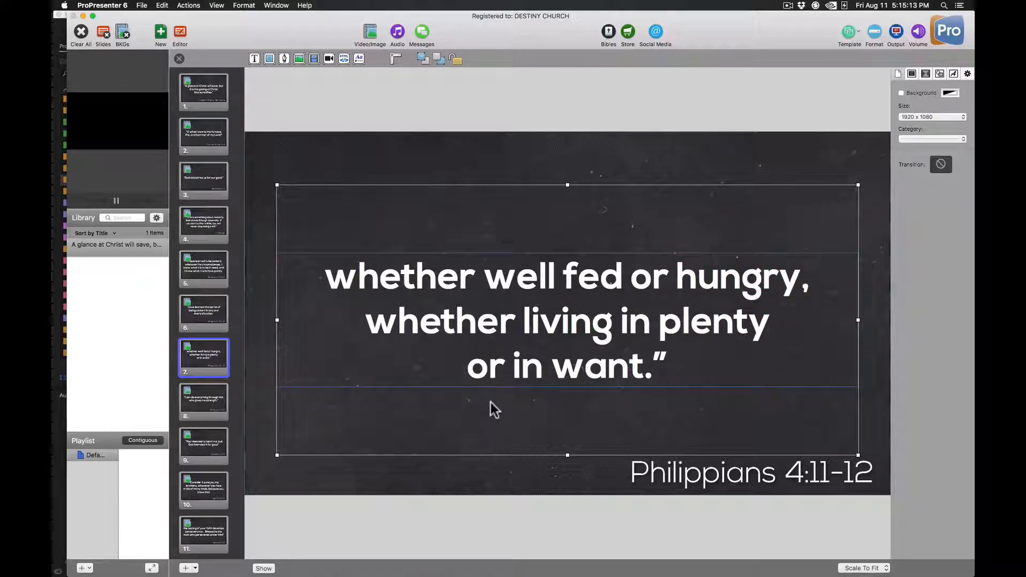
pyautogui.click(607, 540)
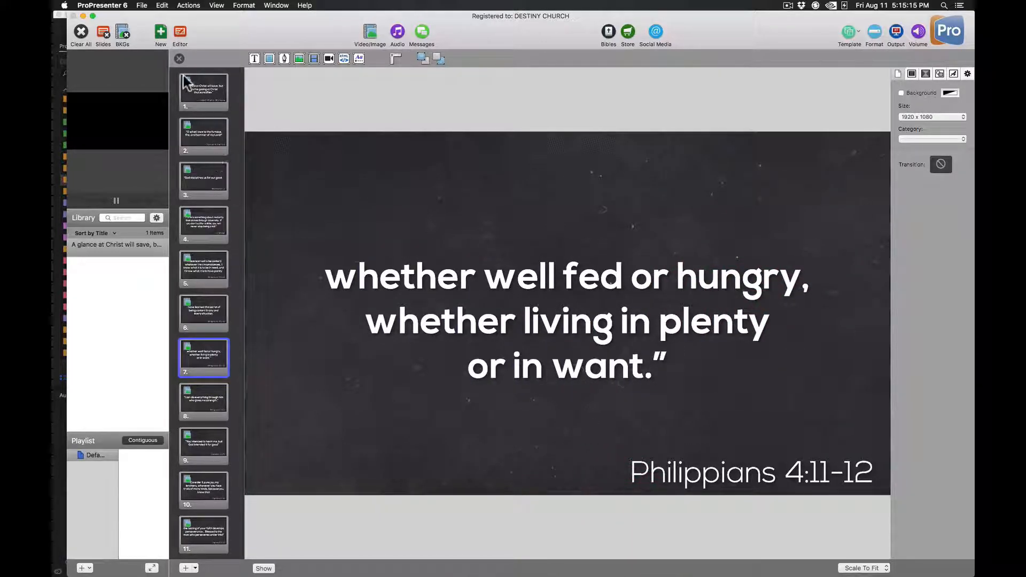
# Step: Return to the slide overview and export all slides as JPEG slide images with slide background color to the Desktop
pyautogui.click(180, 58)
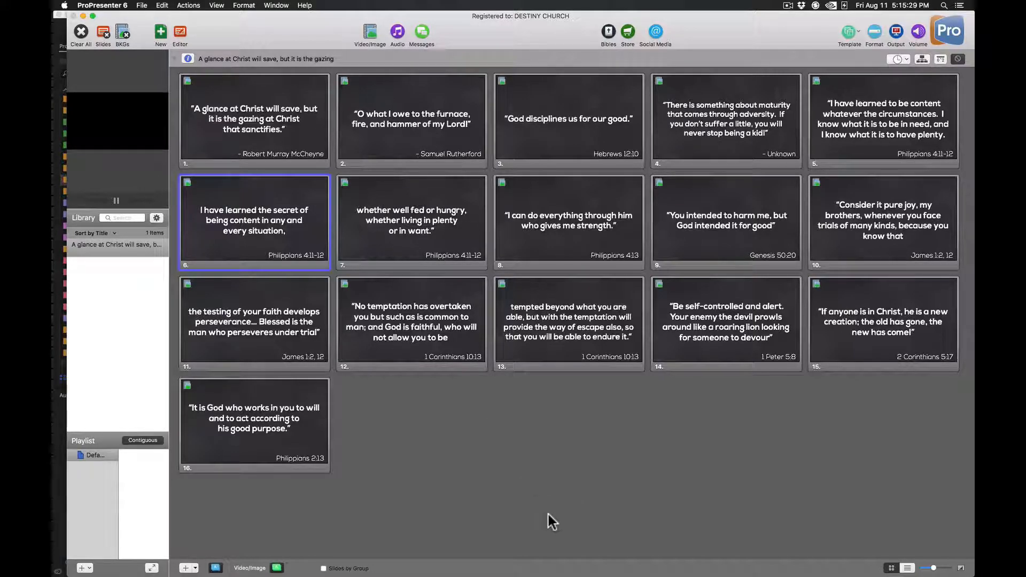
pyautogui.press('super+a')
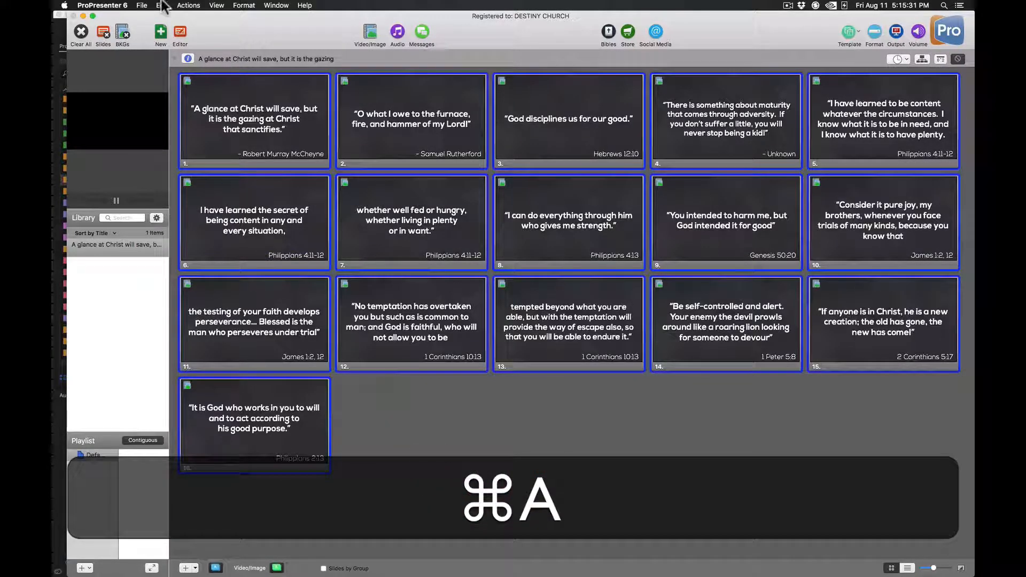
pyautogui.click(141, 6)
pyautogui.moveTo(182, 50)
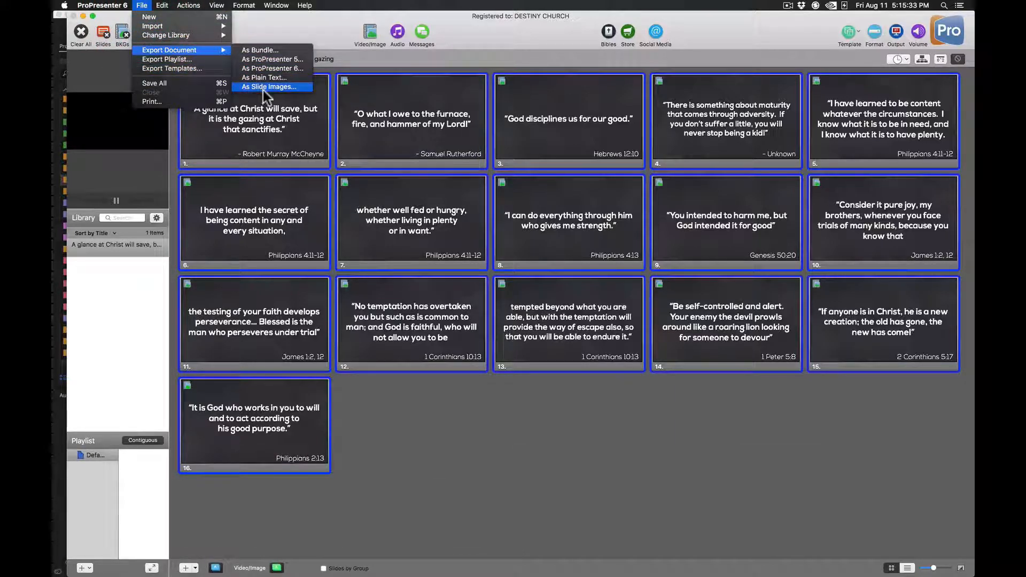
pyautogui.click(282, 86)
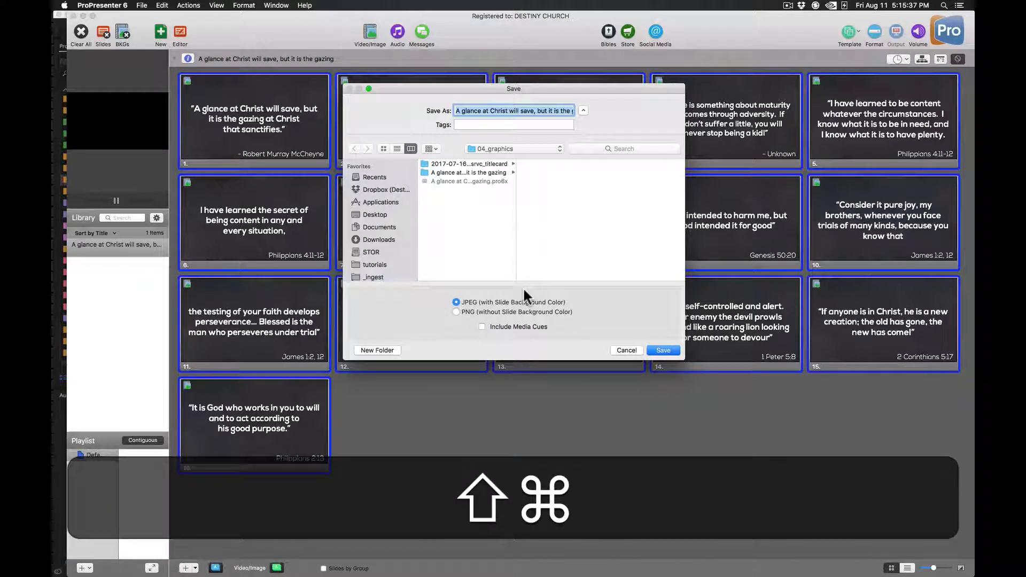
pyautogui.press('super+shift+d')
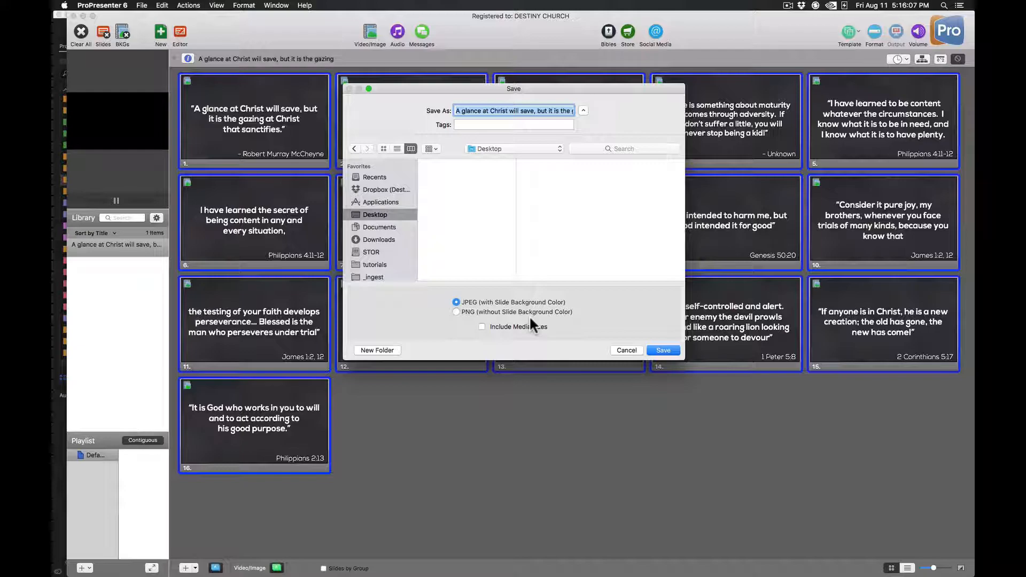
pyautogui.press('Return')
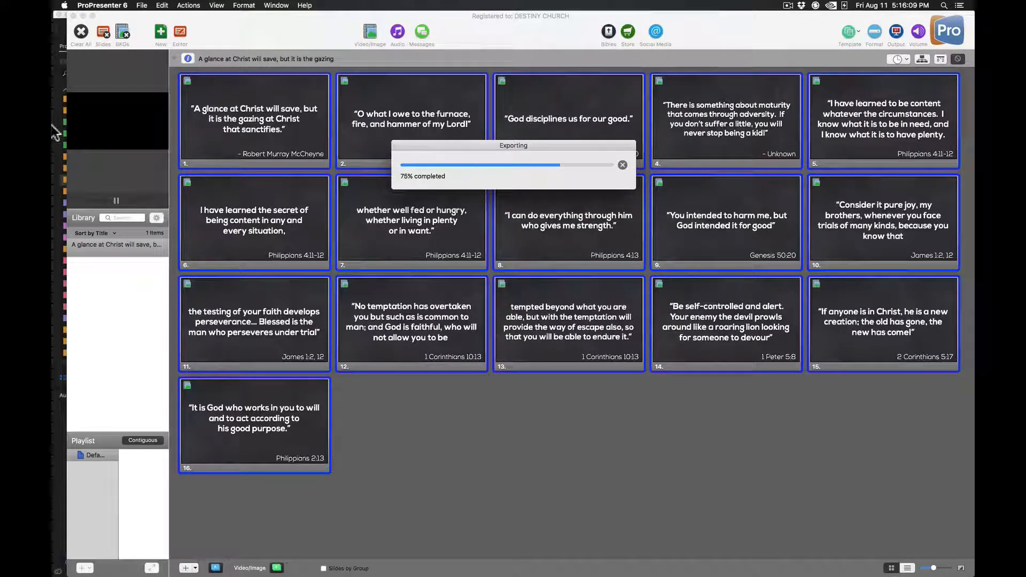
# Step: Switch to Finder and view the exported JPEGs in the "A glance at Christ will save, but it is the gazing" folder on the Desktop
pyautogui.click(63, 41)
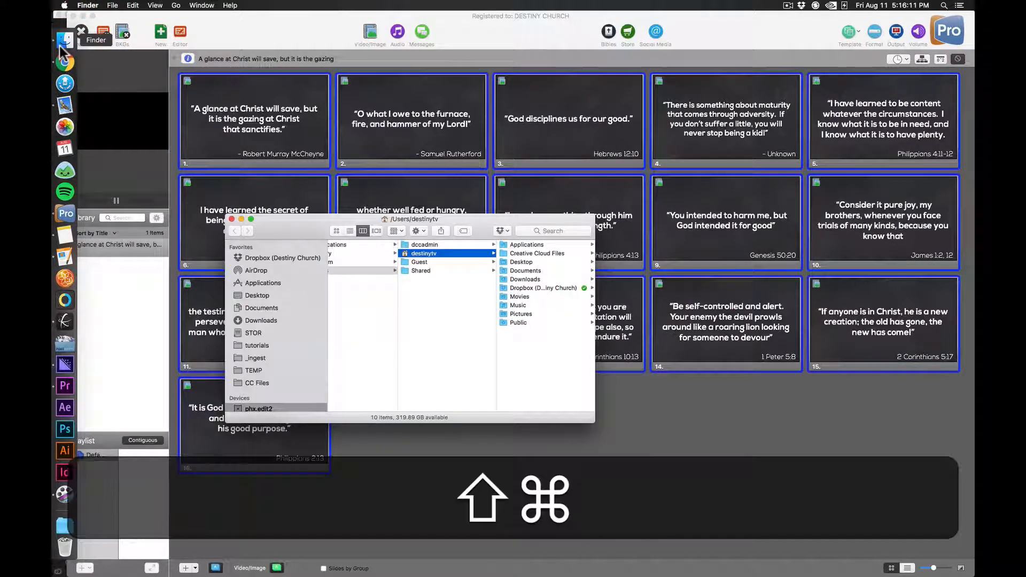
pyautogui.press('shift+super+d')
pyautogui.click(374, 248)
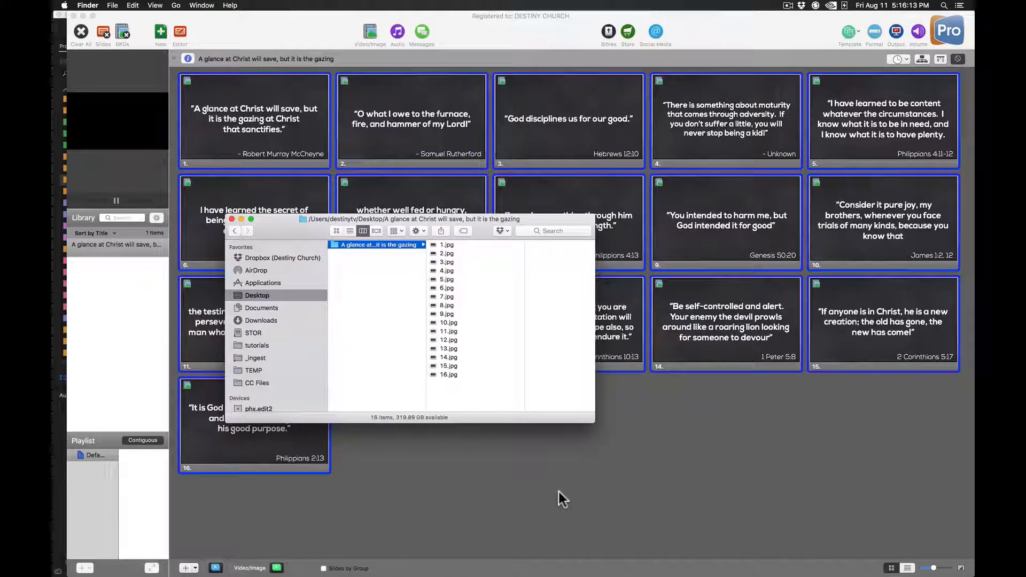
# Step: Switch back to ProPresenter and export the document as a bundle to the Desktop under its existing name
pyautogui.click(716, 478)
pyautogui.click(142, 5)
pyautogui.moveTo(208, 49)
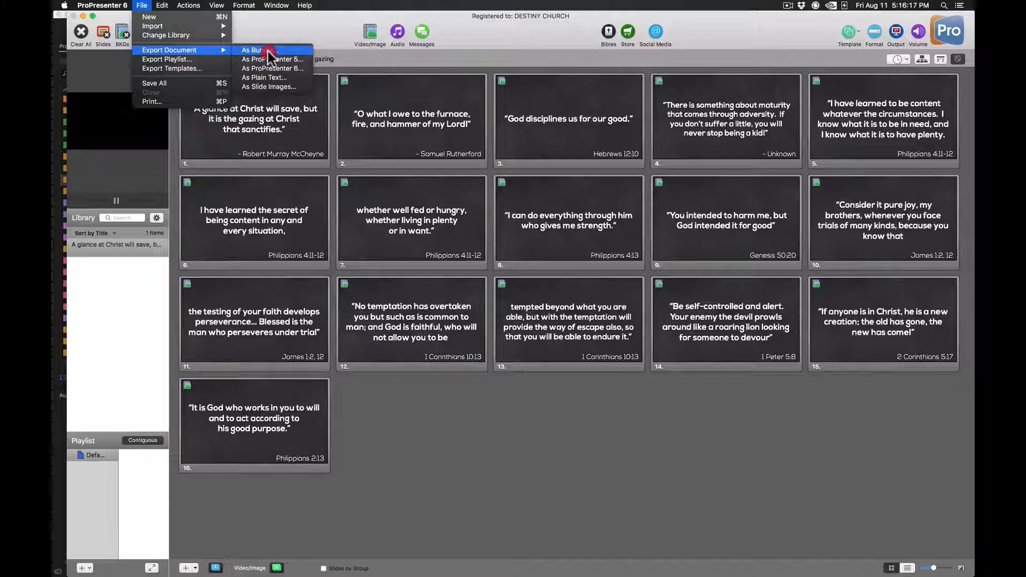
pyautogui.click(267, 51)
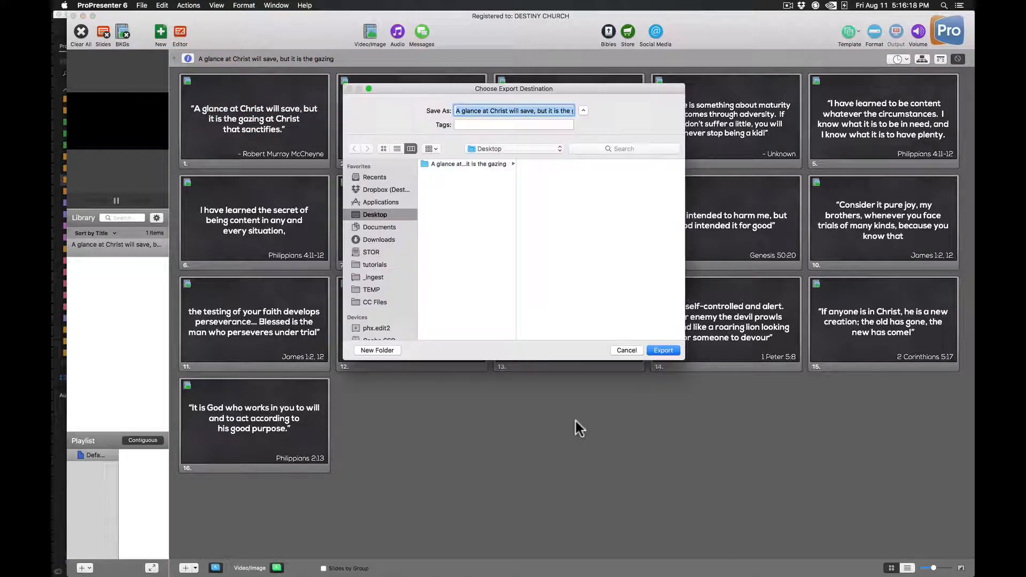
pyautogui.click(663, 351)
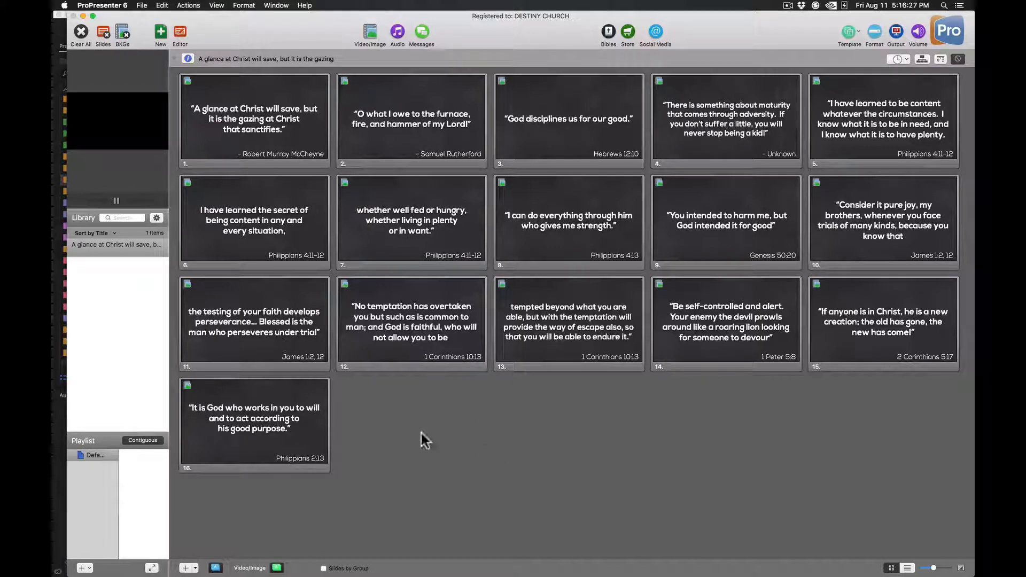
# Step: Hide ProPresenter and examine the exported .pro6x bundle's details on the Desktop in Finder
pyautogui.press('super+h')
pyautogui.click(385, 251)
pyautogui.click(382, 246)
pyautogui.click(375, 253)
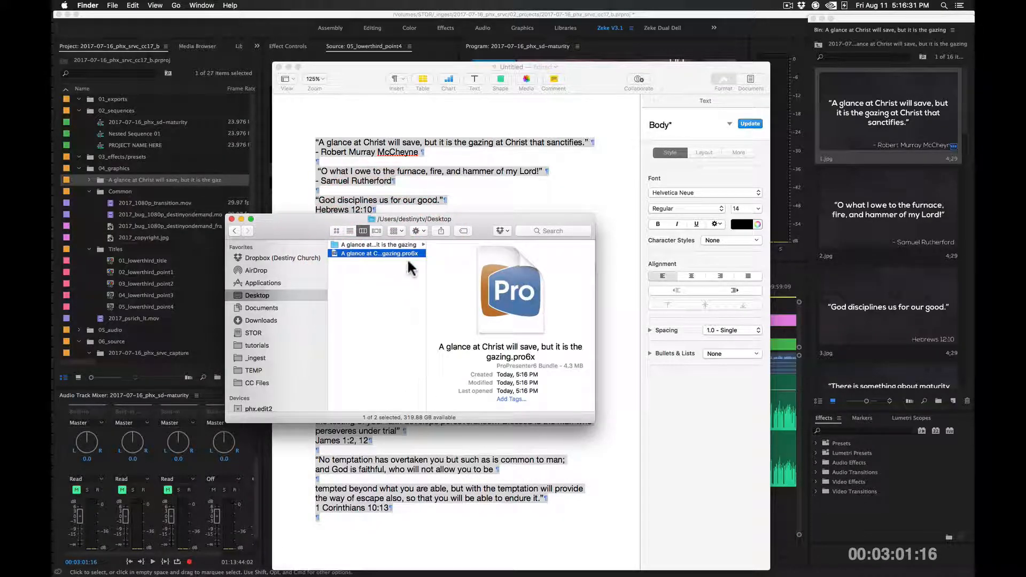
# Step: Copy the exported .pro6x bundle file on the Desktop and leave it selected
pyautogui.rightClick(375, 252)
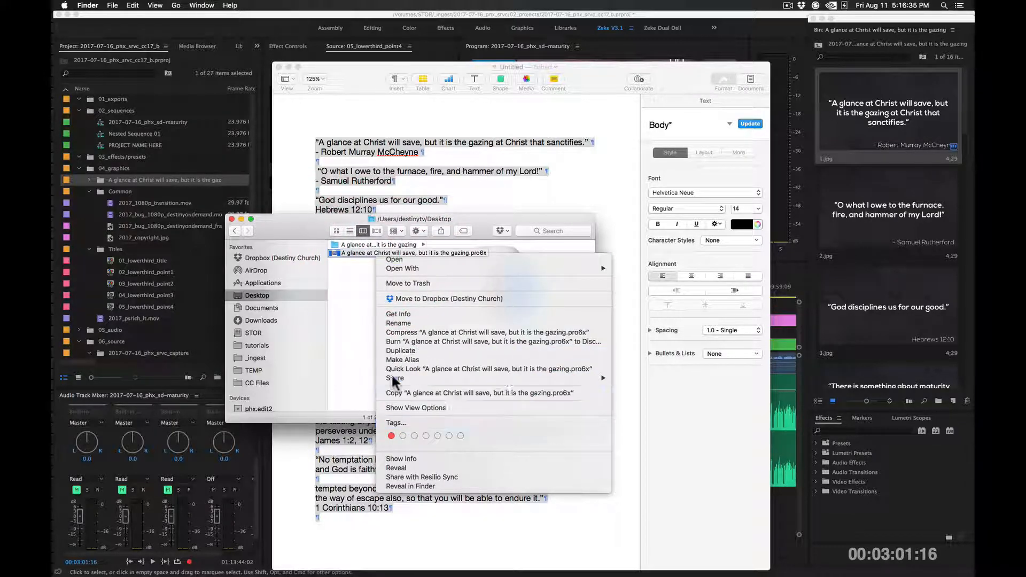
pyautogui.click(396, 393)
pyautogui.click(408, 296)
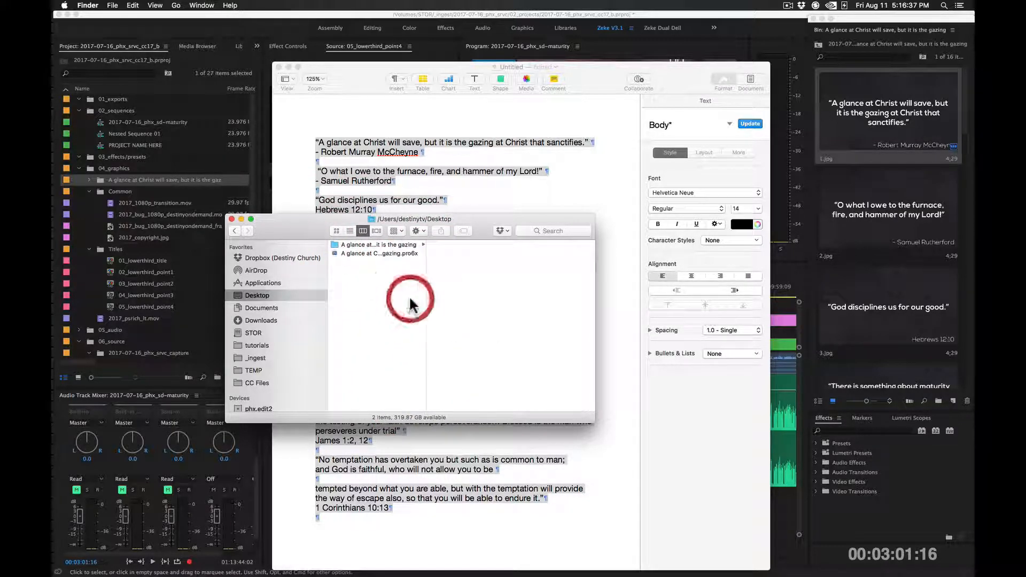
pyautogui.click(396, 252)
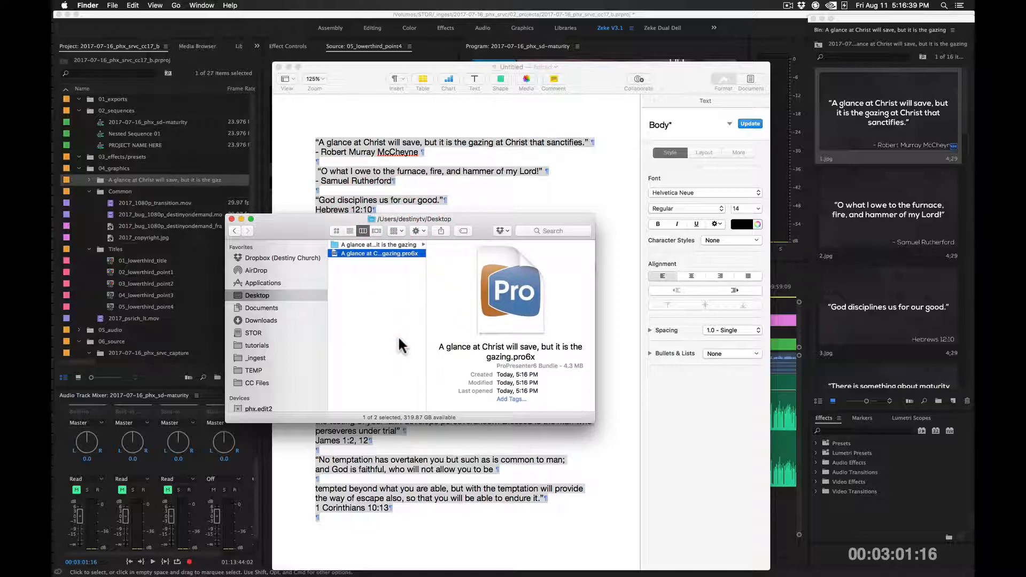